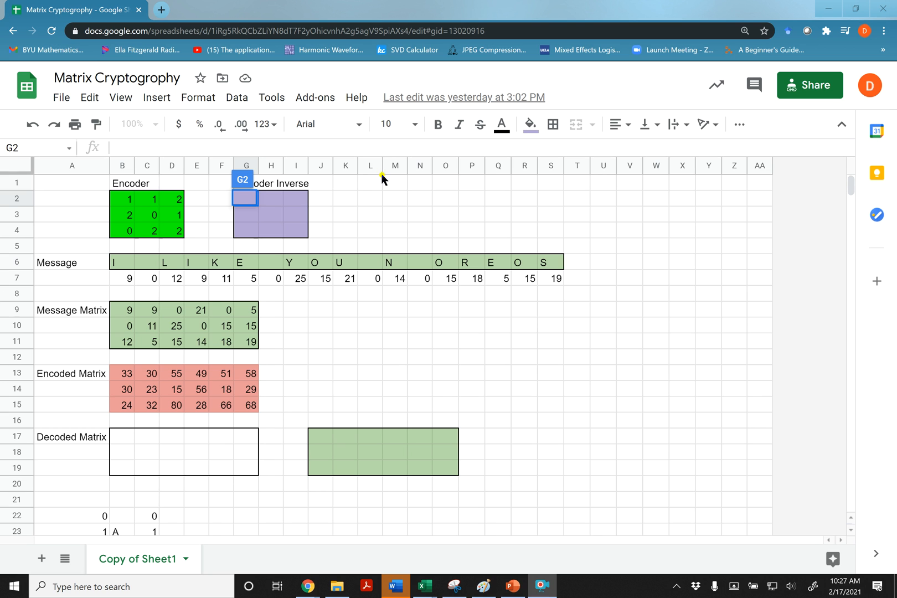
# - Highlight the Encoder matrix B2:D4, then begin a formula in Encoder Inverse cell G2
pyautogui.click(358, 184)
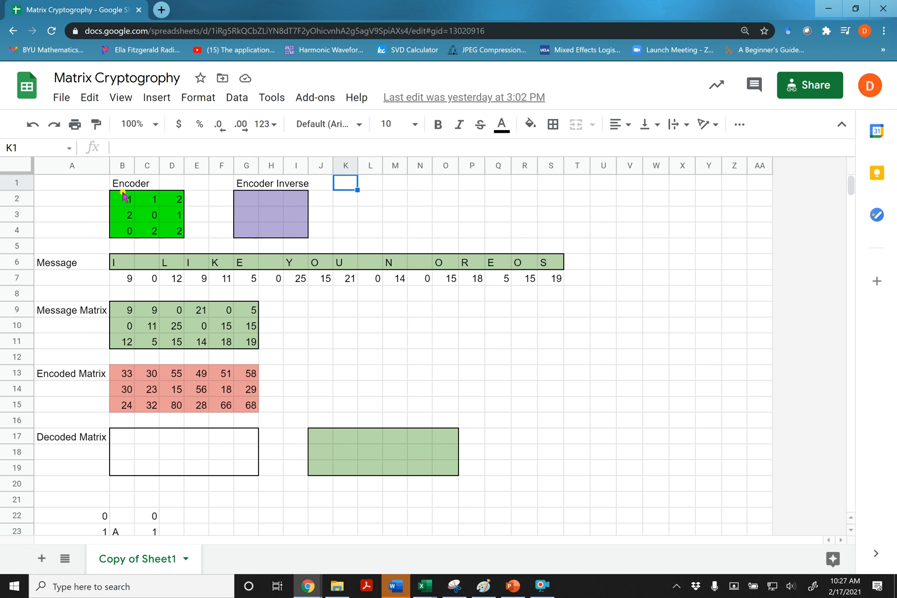
pyautogui.moveTo(123, 184); pyautogui.dragTo(174, 231)
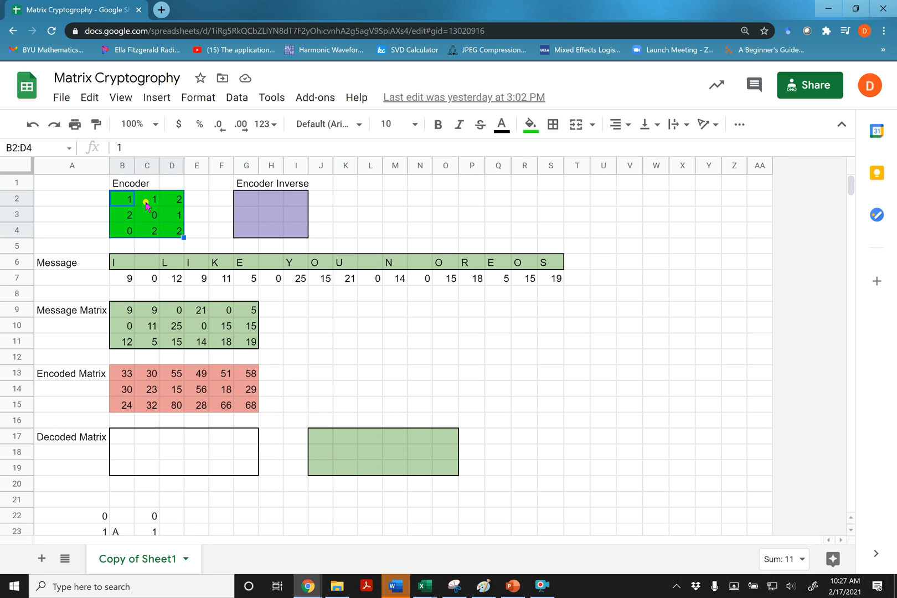
pyautogui.click(247, 201)
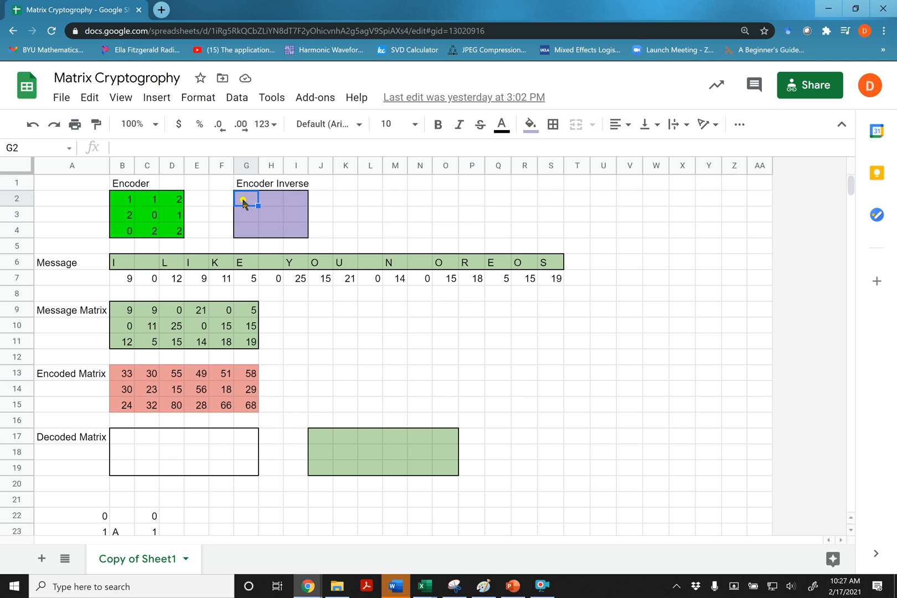
pyautogui.write('=')
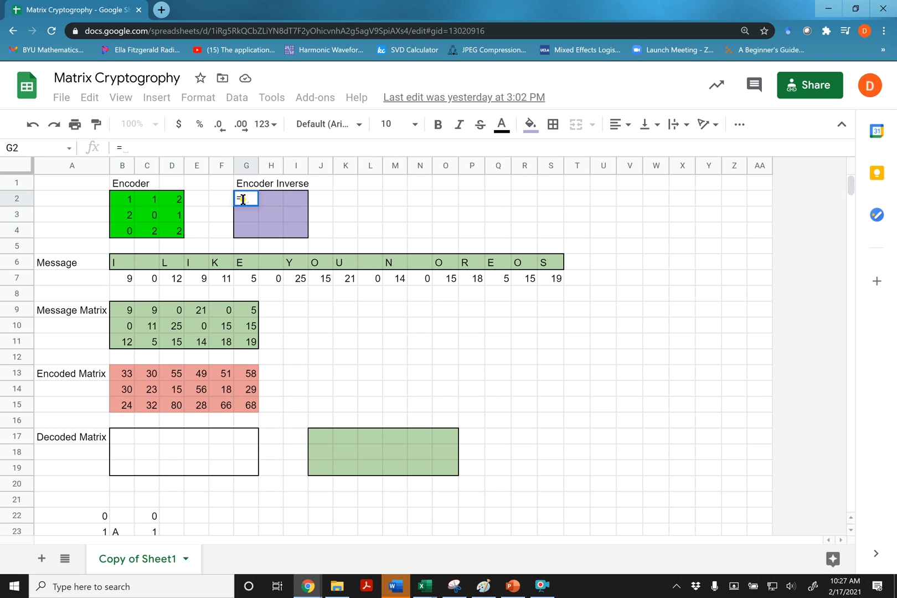
pyautogui.write('minv')
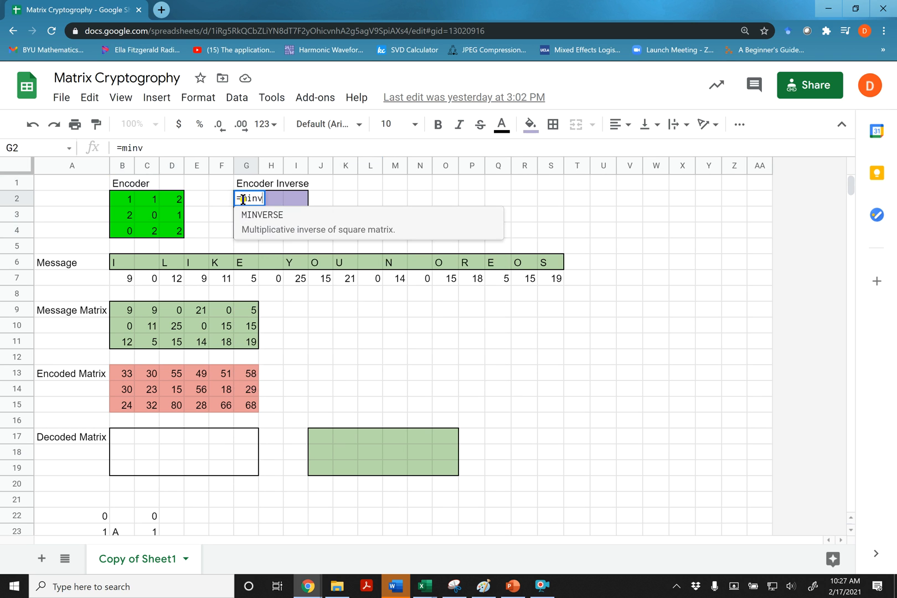
pyautogui.write('e')
pyautogui.write('r')
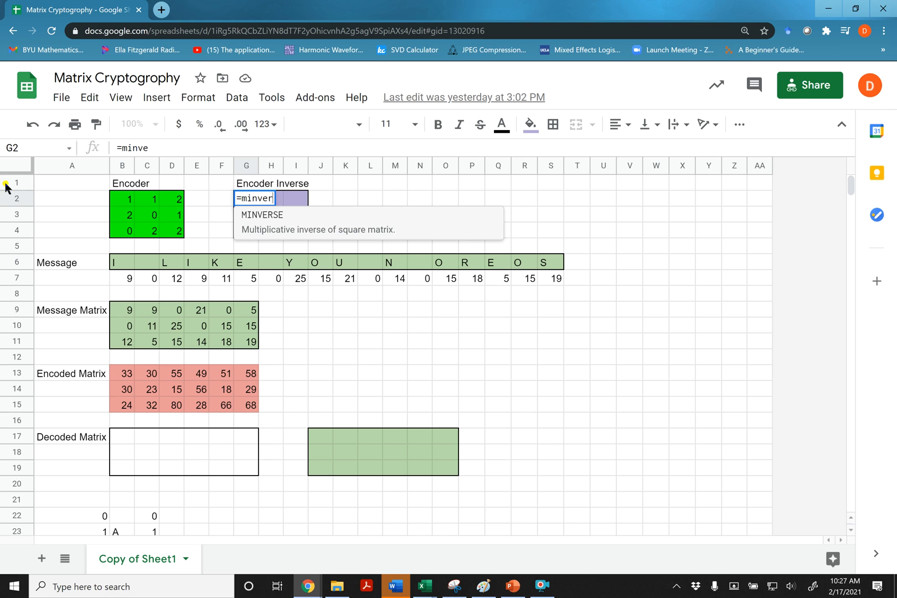
pyautogui.write('se(')
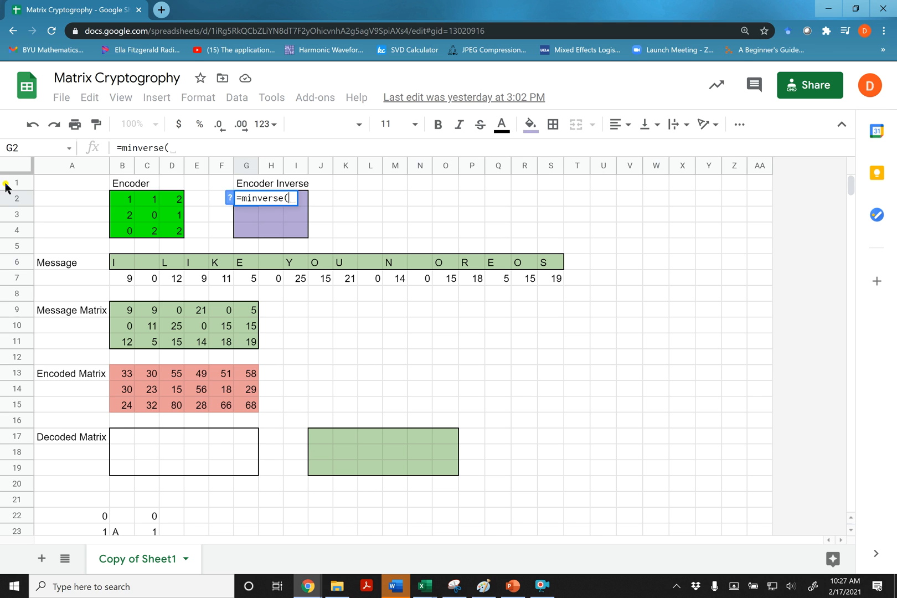
# - Compute MINVERSE of the encoder B2:D4 in G2, giving -1, 1, 0.5 / -2, 1, 1.5 / 2, -1, -1
pyautogui.moveTo(126, 203)
pyautogui.mouseDown()
pyautogui.moveTo(151, 228)
pyautogui.moveTo(172, 230)
pyautogui.mouseUp()
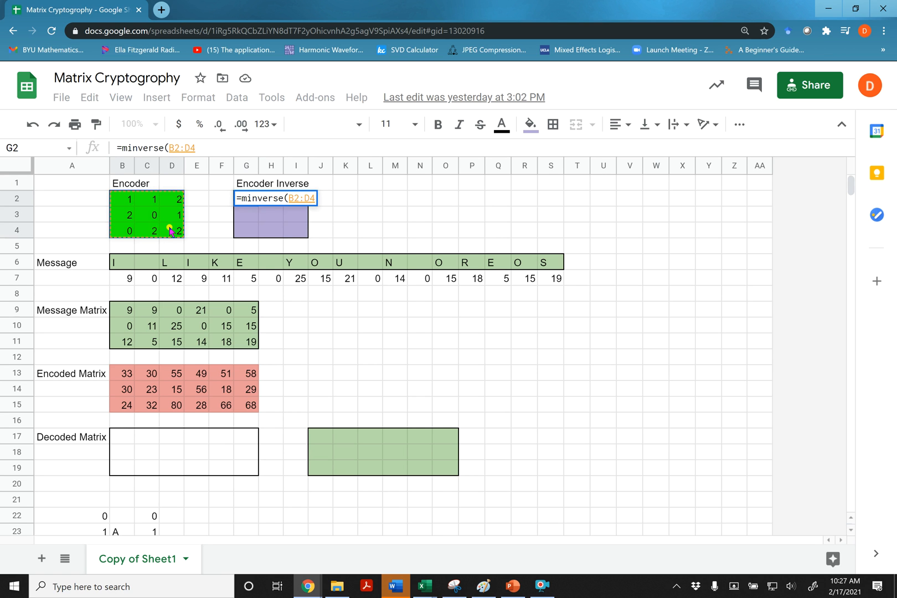
pyautogui.write(')')
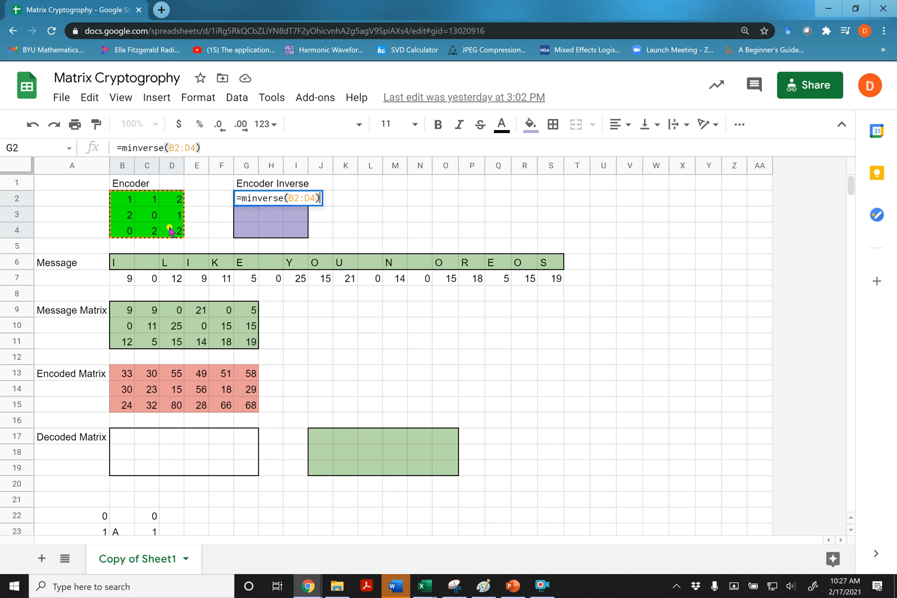
pyautogui.press('Return')
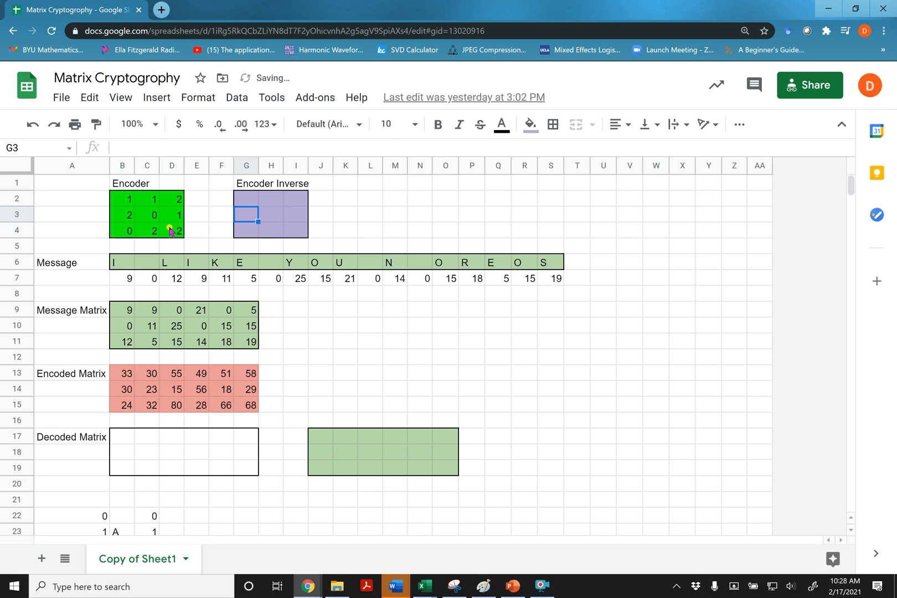
pyautogui.click(248, 199)
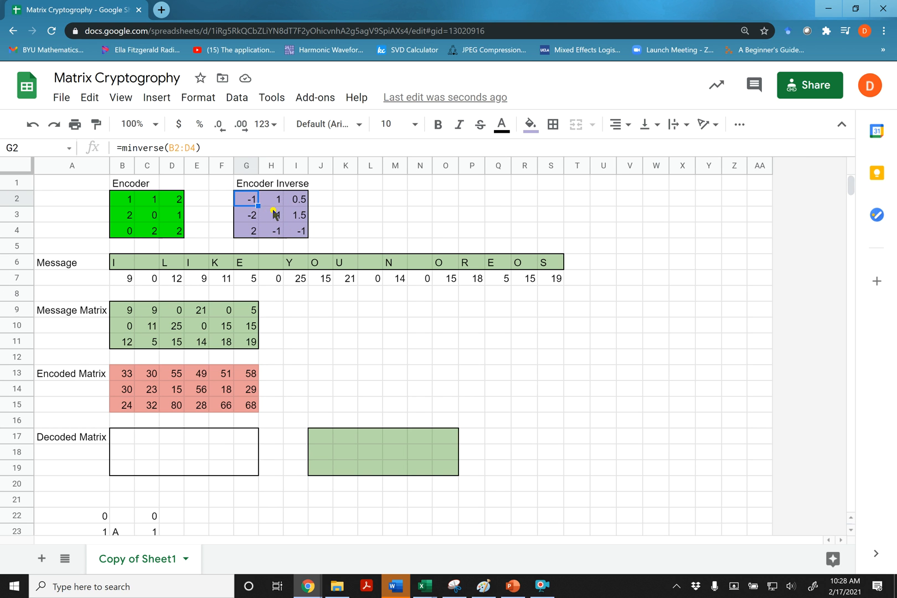
pyautogui.click(126, 201)
pyautogui.write('3')
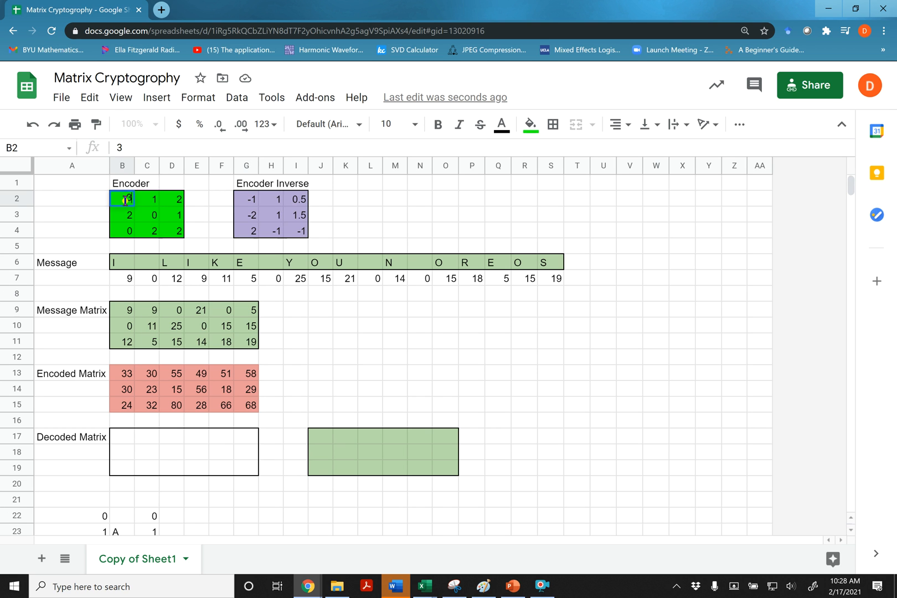
pyautogui.press('Return')
pyautogui.click(151, 199)
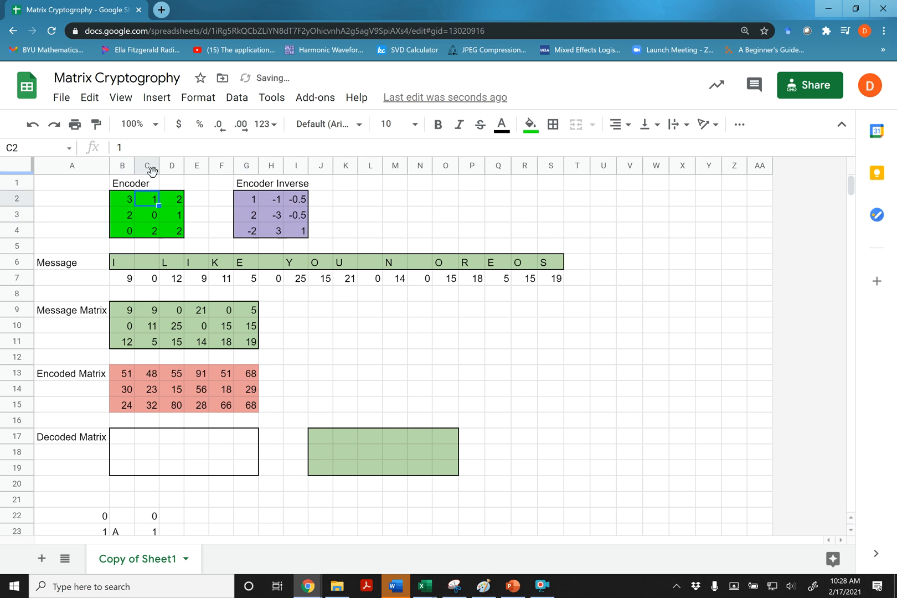
pyautogui.write('7')
pyautogui.press('Return')
pyautogui.press('Down')
pyautogui.press('Left')
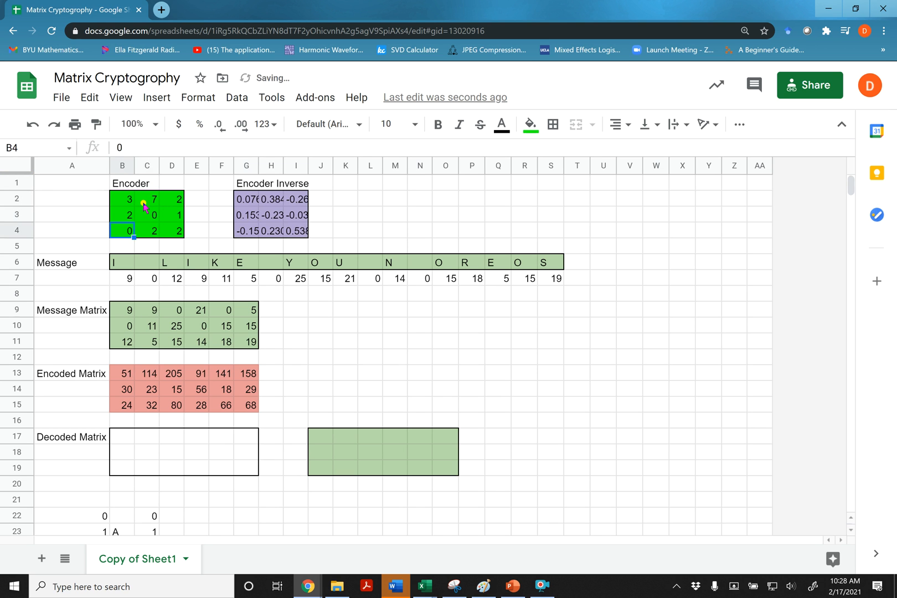
pyautogui.write('2')
pyautogui.press('Return')
pyautogui.press('Up')
pyautogui.press('Right')
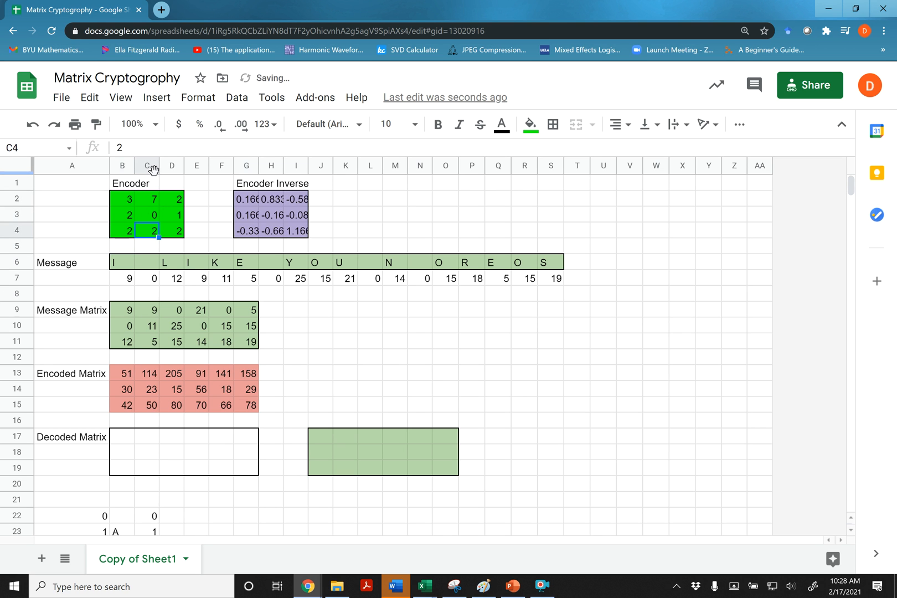
pyautogui.press('Up')
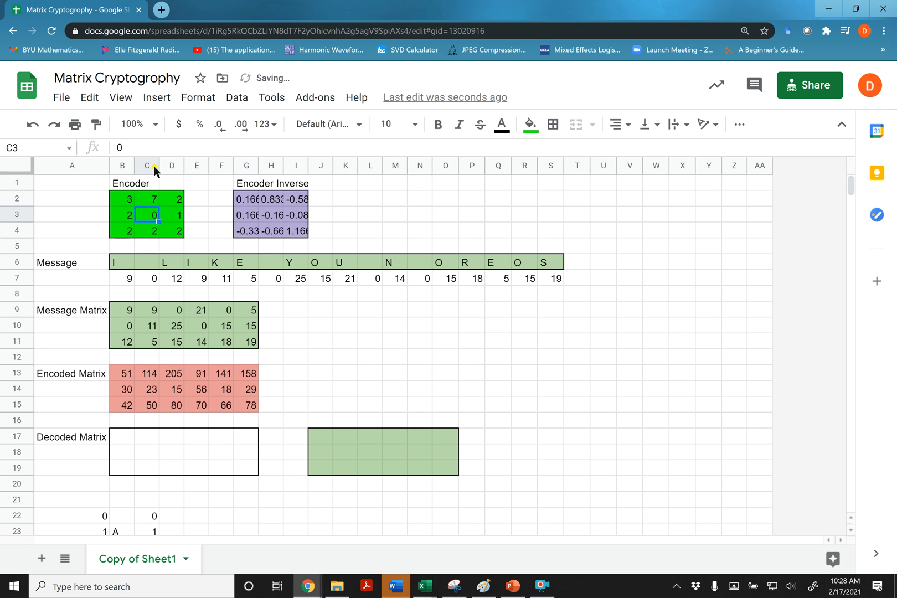
pyautogui.press('Up')
pyautogui.press('Left')
pyautogui.write('1')
pyautogui.press('Tab')
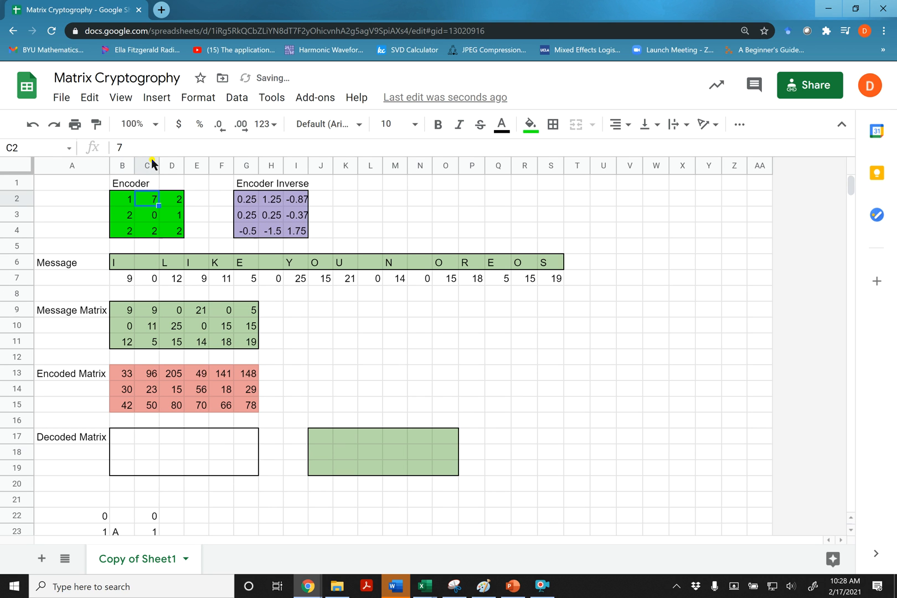
pyautogui.write('1')
pyautogui.press('Return')
pyautogui.press('Down')
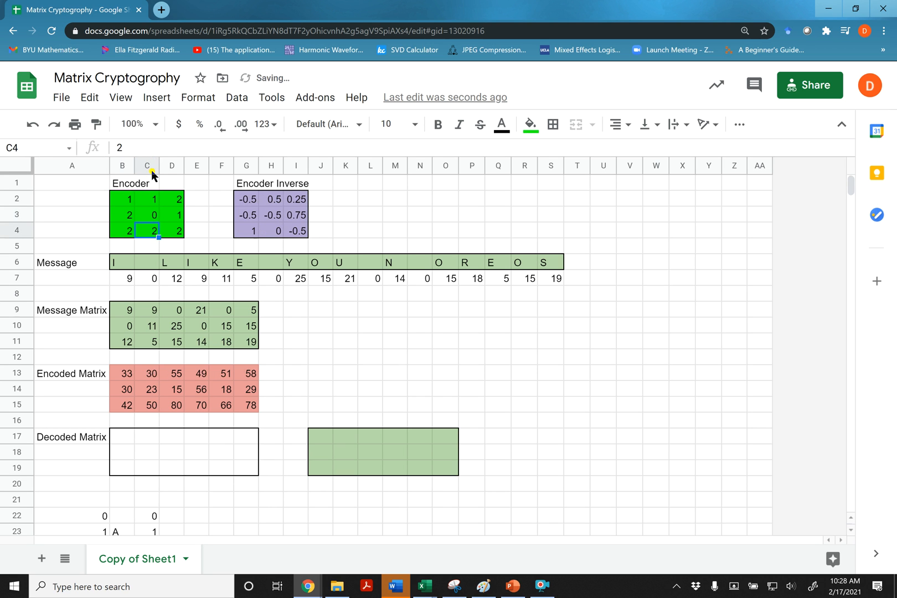
pyautogui.press('Left')
pyautogui.write('0')
pyautogui.press('Return')
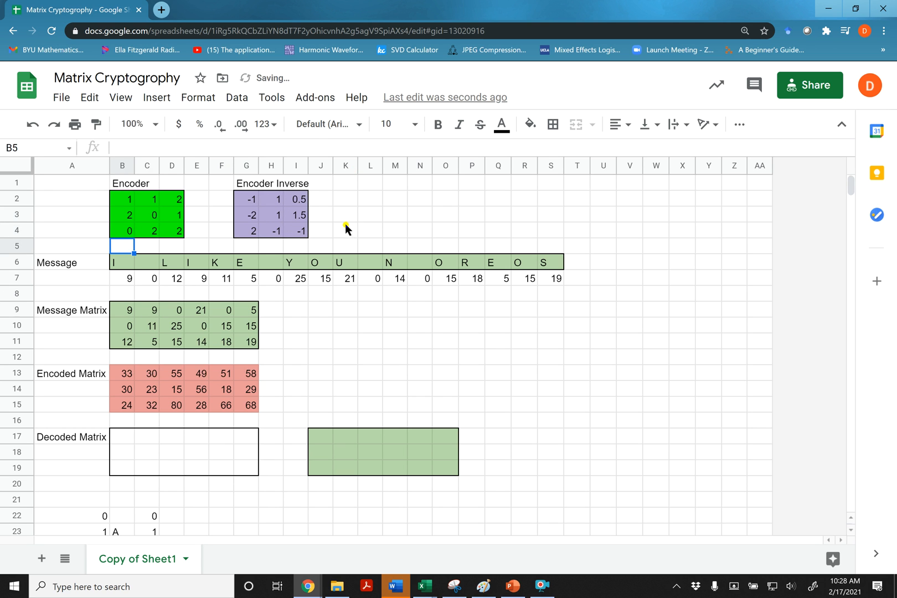
pyautogui.click(362, 214)
pyautogui.moveTo(141, 262); pyautogui.dragTo(552, 262)
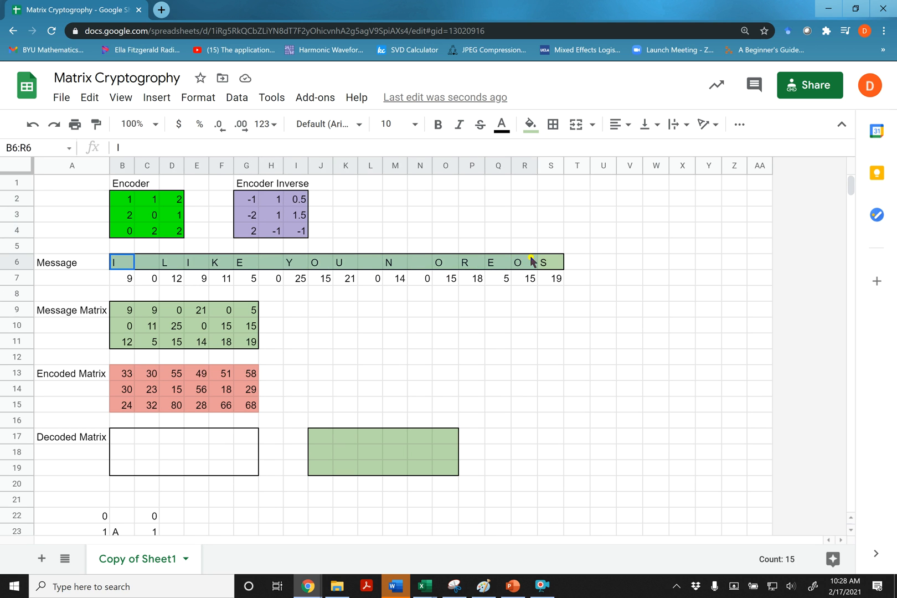
pyautogui.click(119, 281)
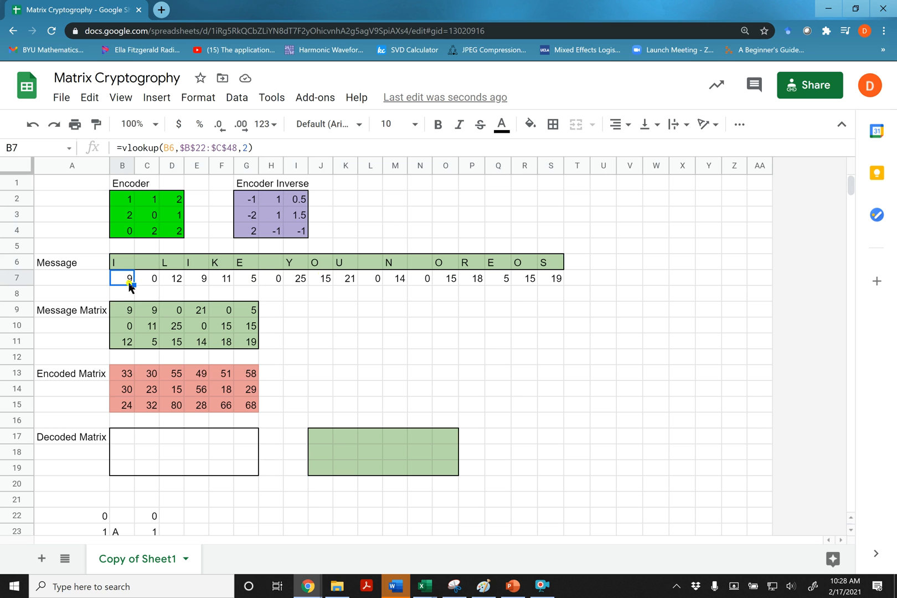
pyautogui.scroll(-5, 496, 389)
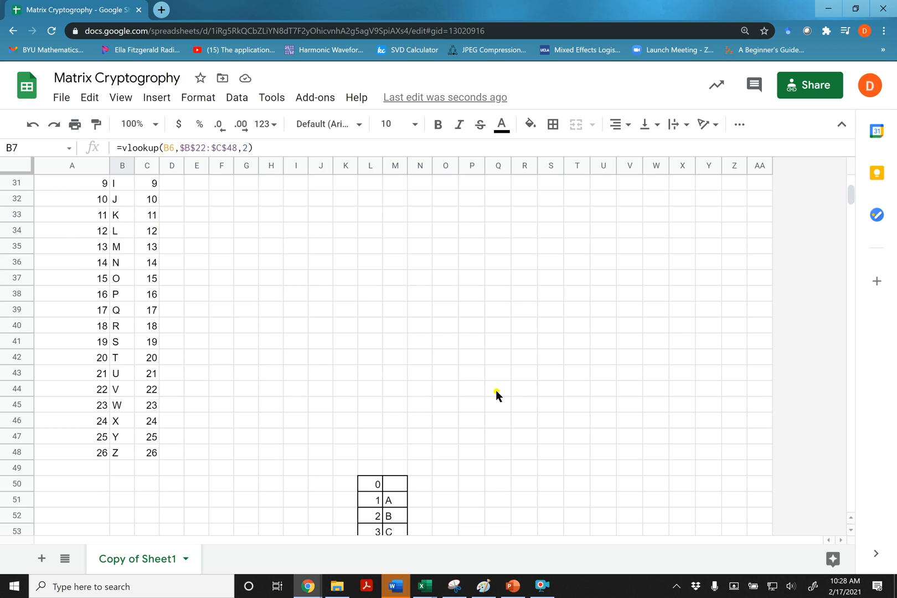
pyautogui.moveTo(104, 199)
pyautogui.mouseDown()
pyautogui.moveTo(153, 375)
pyautogui.moveTo(147, 485)
pyautogui.mouseUp()
pyautogui.scroll(5, 263, 380)
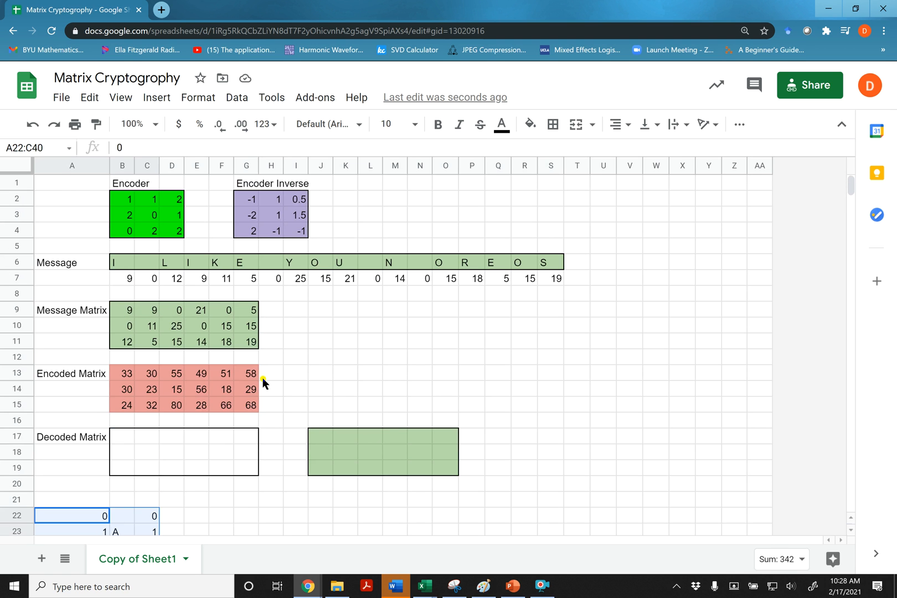
pyautogui.click(257, 268)
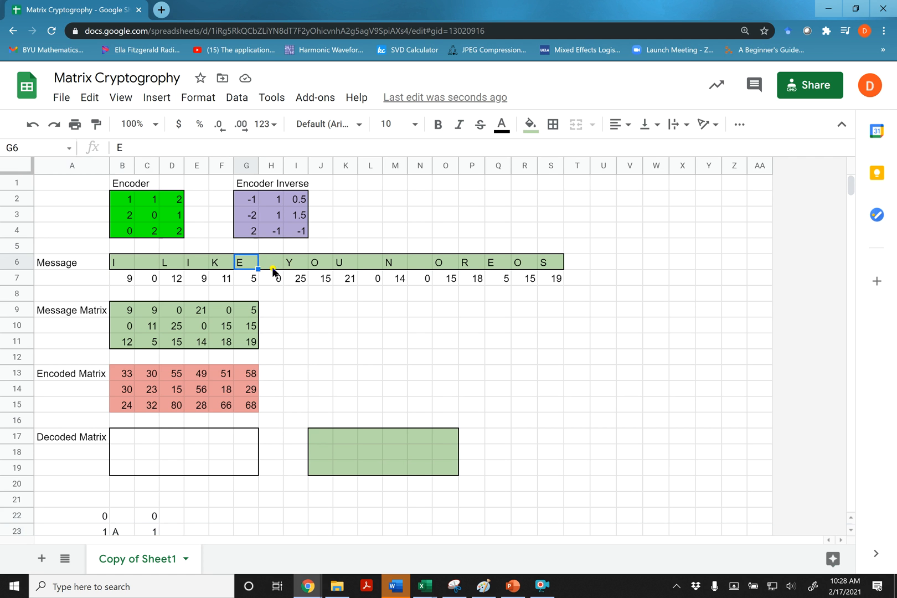
pyautogui.click(126, 264)
pyautogui.write('Z')
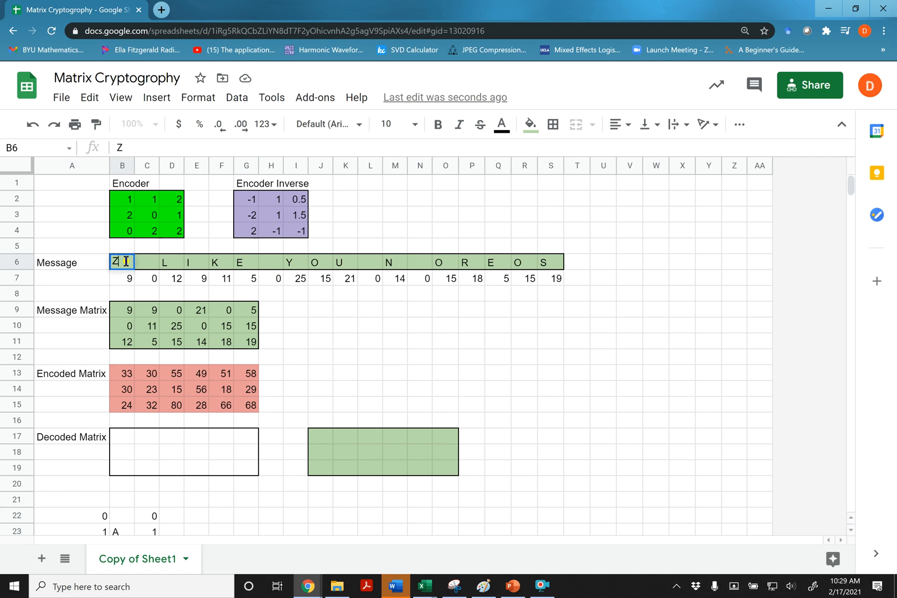
# - Set the first message letter in B6 to Z, then A, watching codes and encoded values update
pyautogui.press('Return')
pyautogui.click(127, 266)
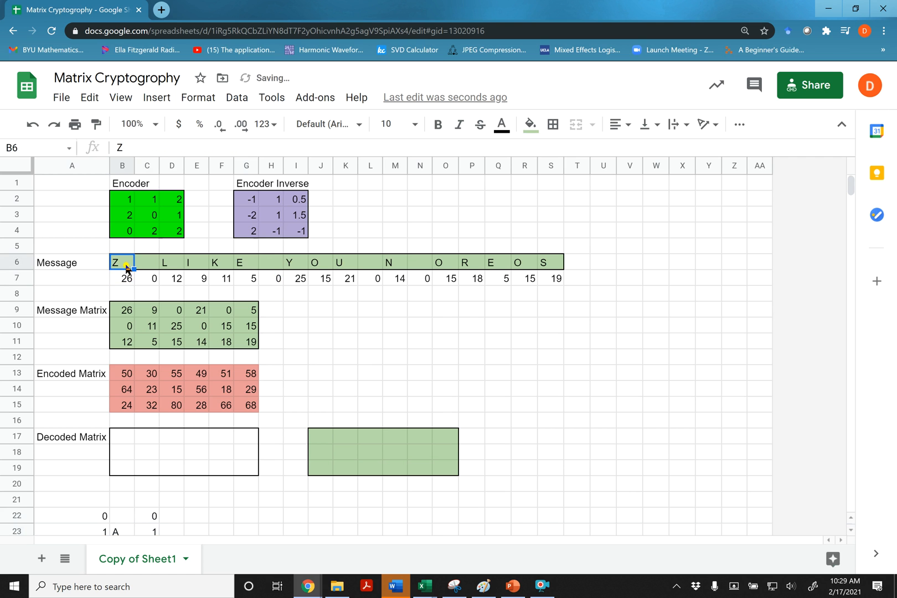
pyautogui.write('A')
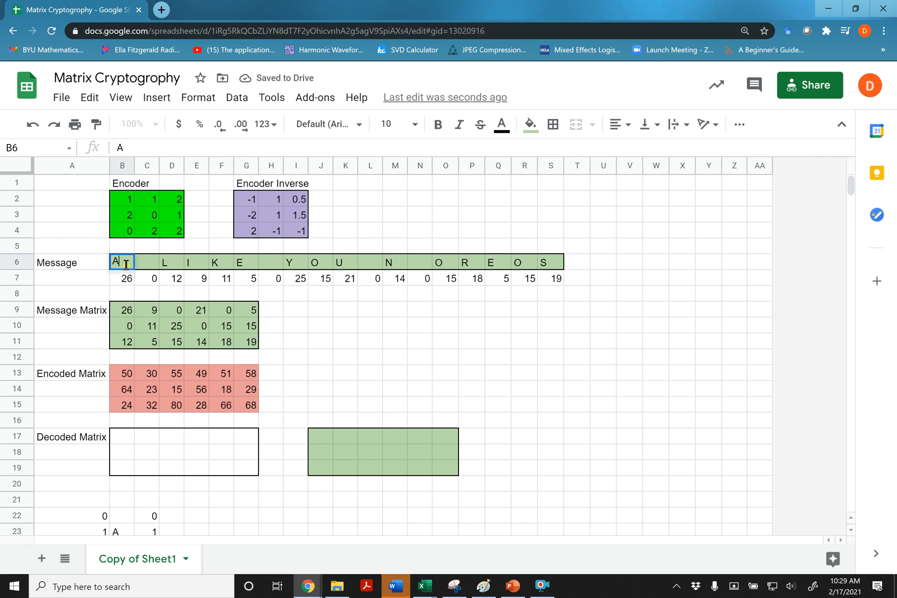
pyautogui.press('Return')
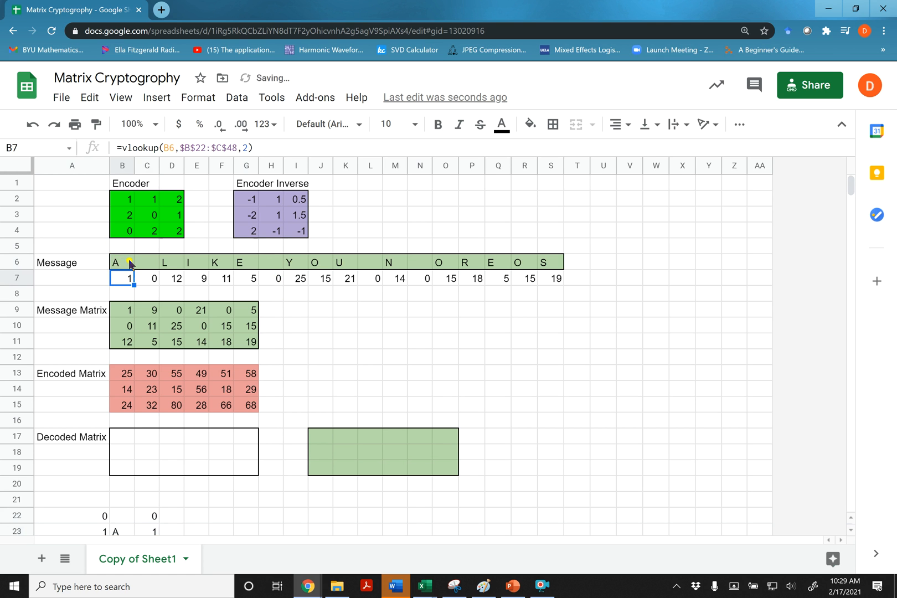
pyautogui.click(129, 263)
pyautogui.write('I')
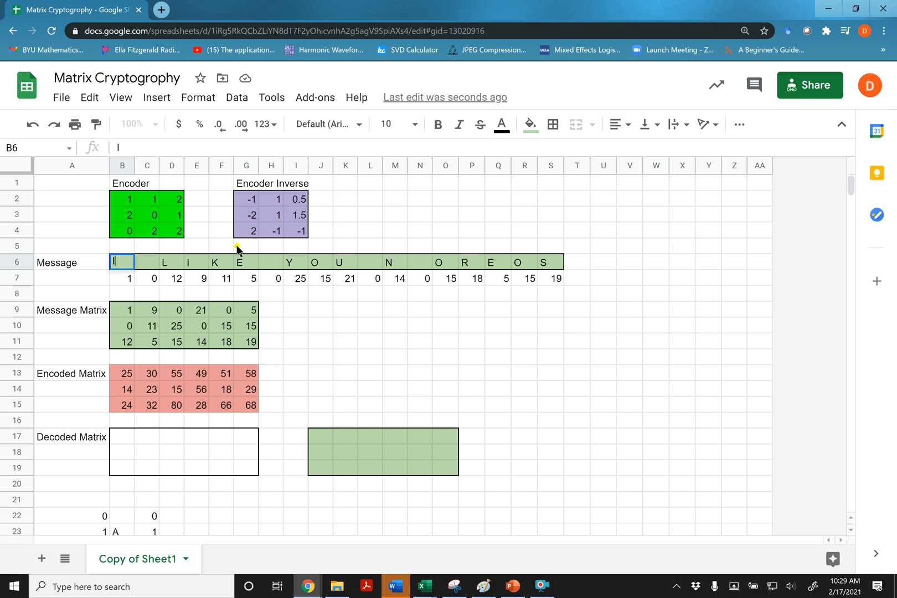
# - Commit letter I in B6, then highlight the Message Matrix B9:G11 and code row B7:S7
pyautogui.click(125, 313)
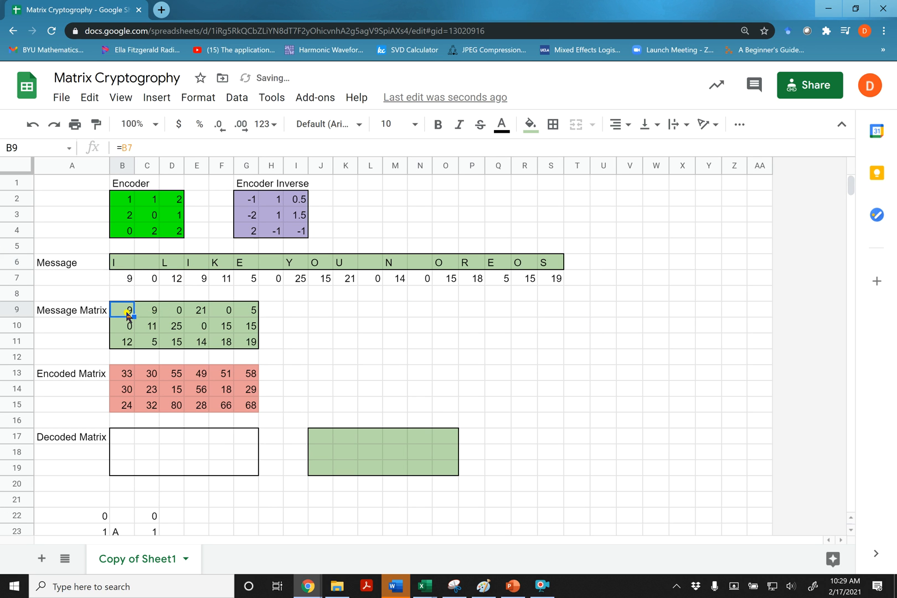
pyautogui.moveTo(128, 313); pyautogui.dragTo(252, 342)
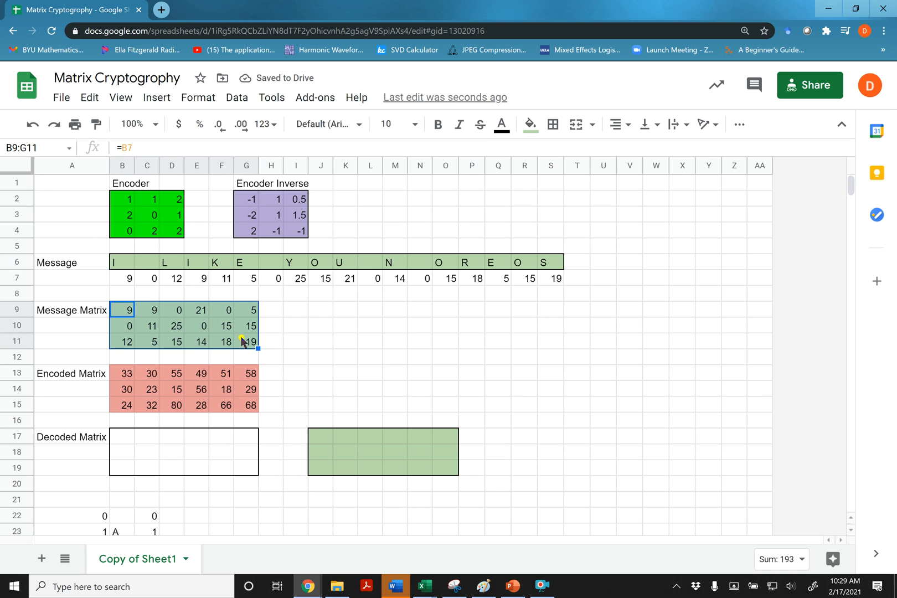
pyautogui.moveTo(123, 280); pyautogui.dragTo(546, 281)
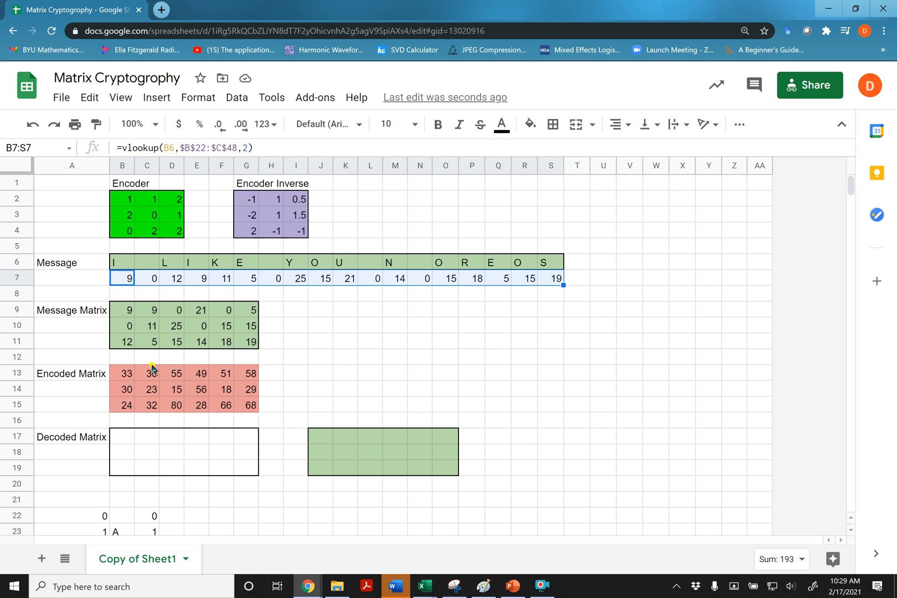
# - Delete the Encoded Matrix values in B13:G15 and select B13 for re-entry
pyautogui.moveTo(126, 374); pyautogui.dragTo(245, 405)
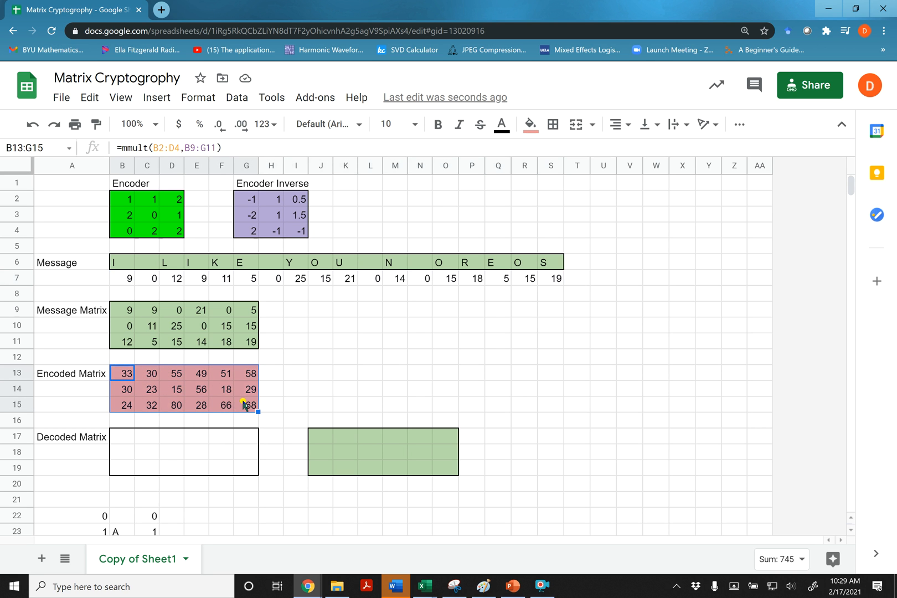
pyautogui.press('Delete')
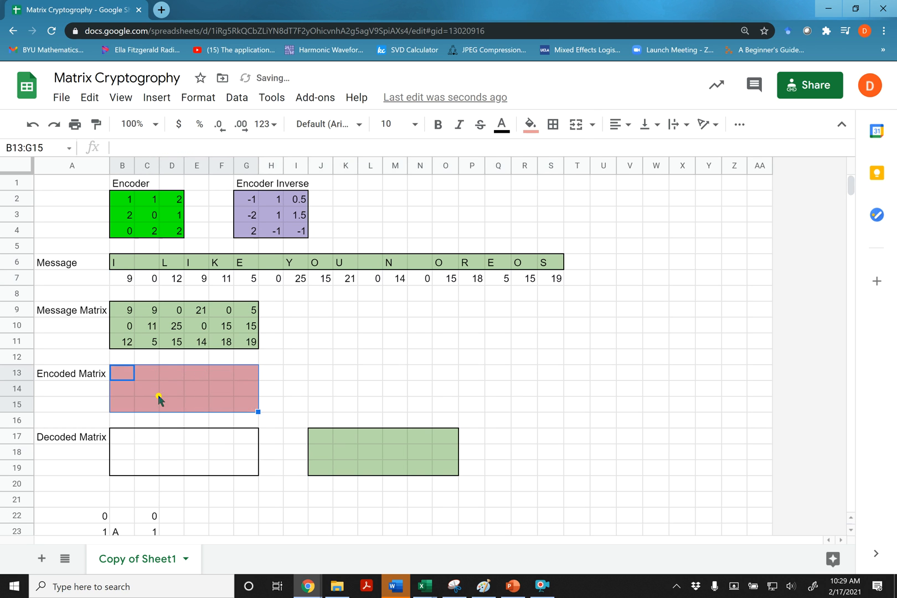
pyautogui.click(124, 374)
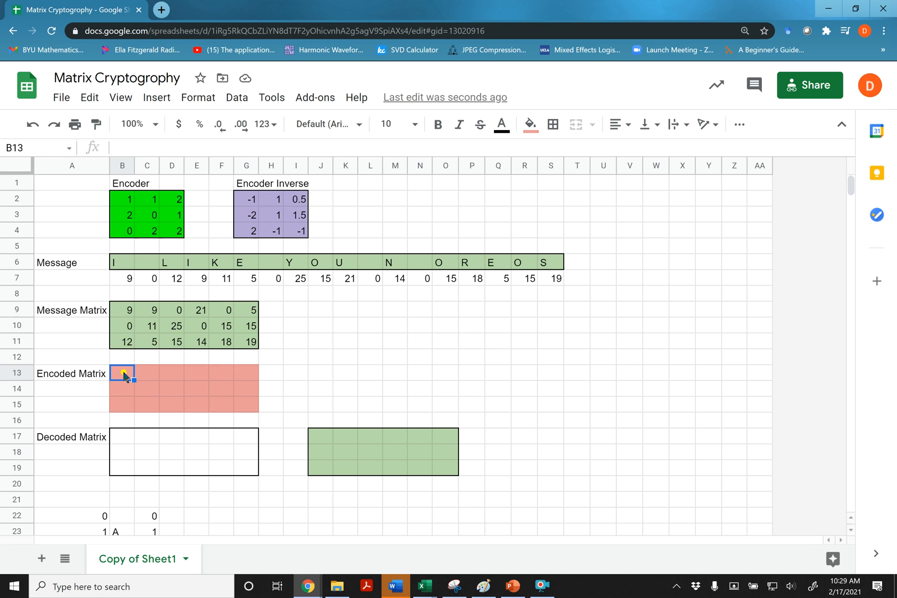
pyautogui.write('=m')
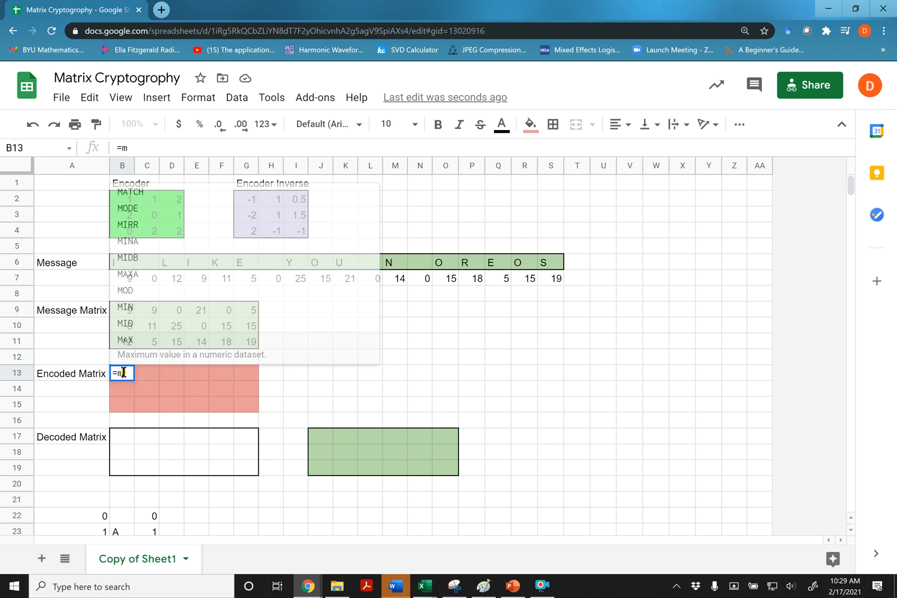
pyautogui.write('mult')
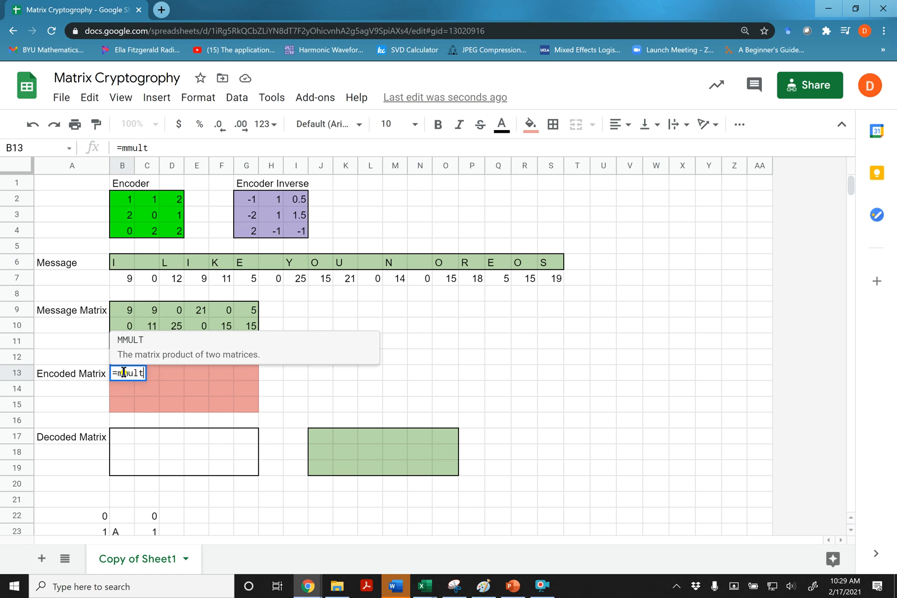
pyautogui.write('(')
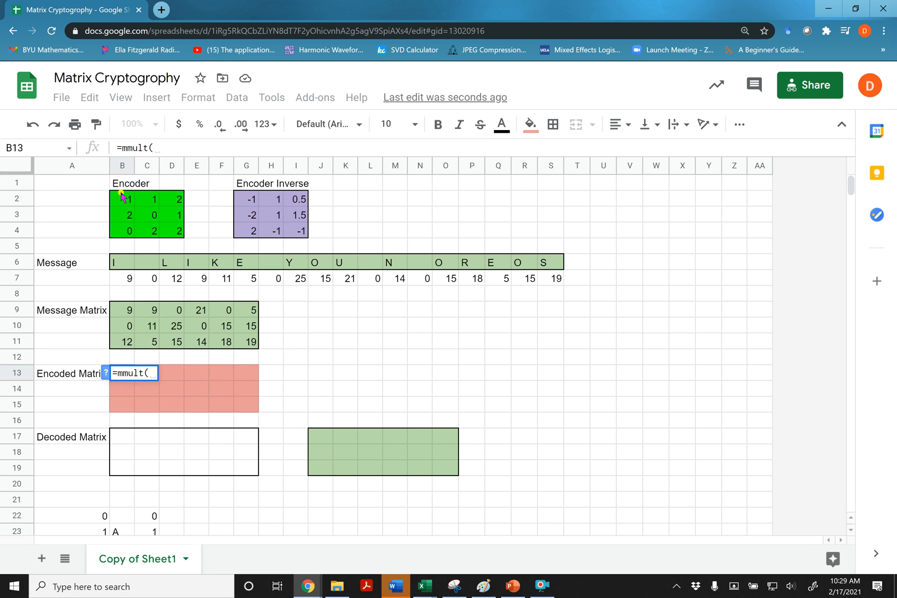
# - Enter =MMULT(B2:D4, B9:G11) in B13, refilling the Encoded Matrix starting 33, 30, 55
pyautogui.moveTo(120, 198); pyautogui.dragTo(169, 231)
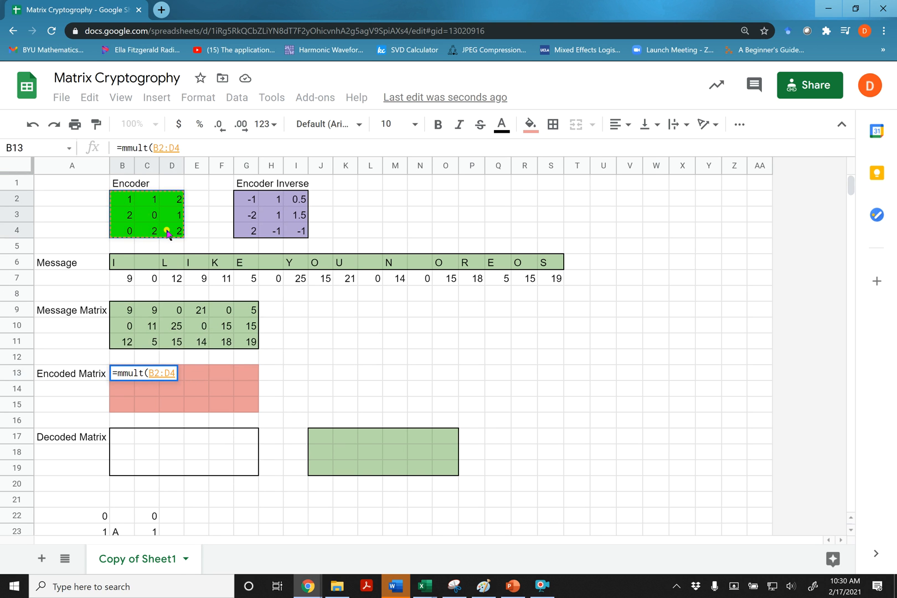
pyautogui.write(',')
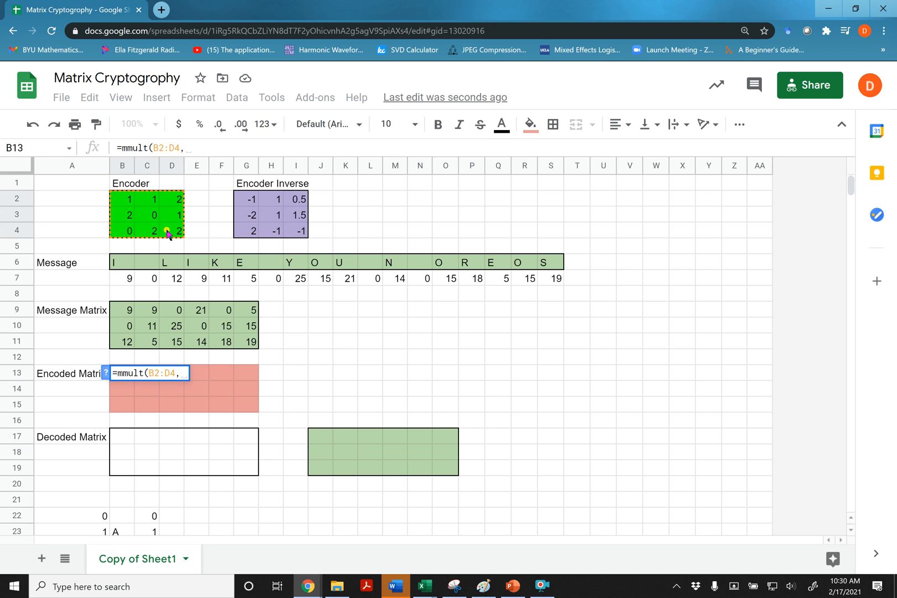
pyautogui.moveTo(124, 312); pyautogui.dragTo(247, 341)
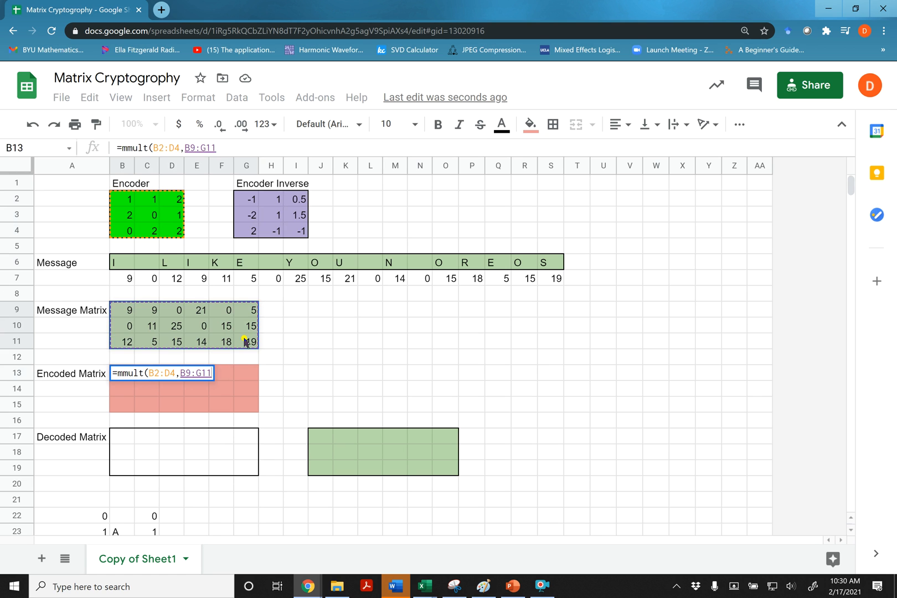
pyautogui.write(')')
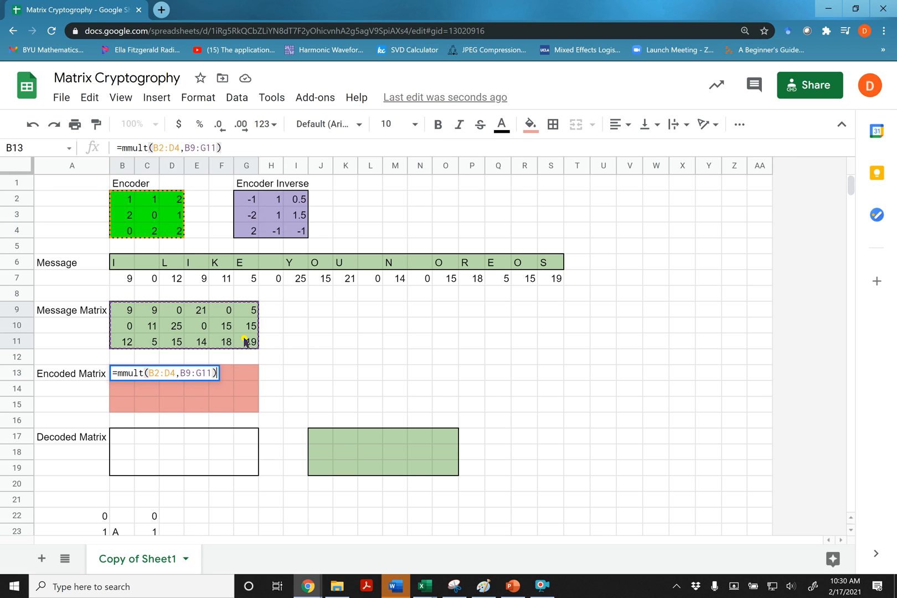
pyautogui.press('Return')
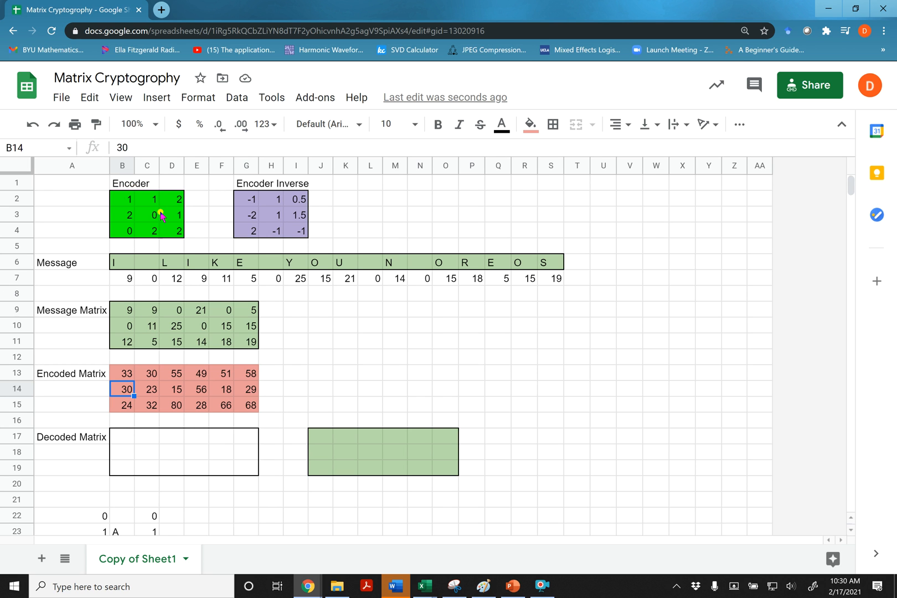
# - Enter =MMULT(G2:I4, B13:G15) in B17, decoding back to the codes 9, 9, 0 … 19
pyautogui.click(122, 436)
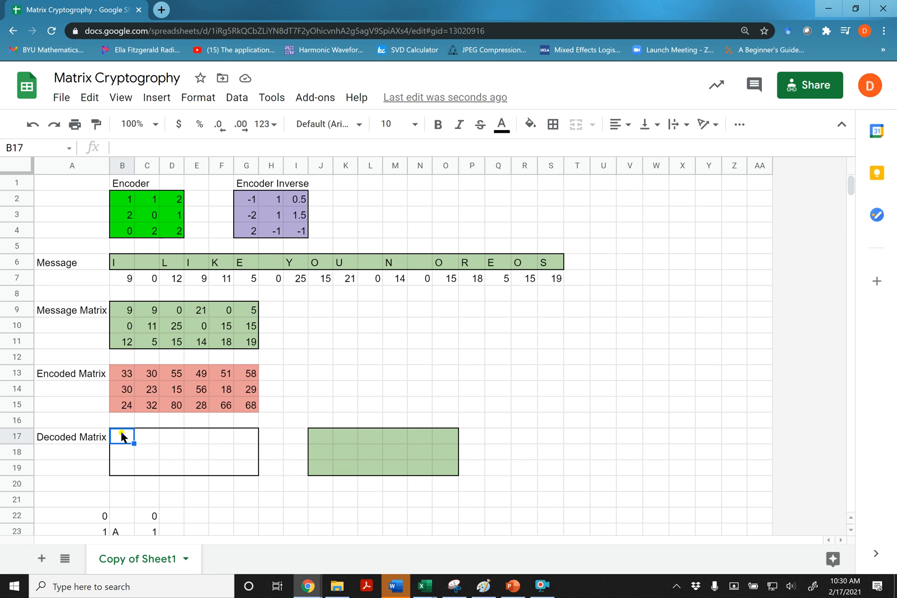
pyautogui.write('mmult(')
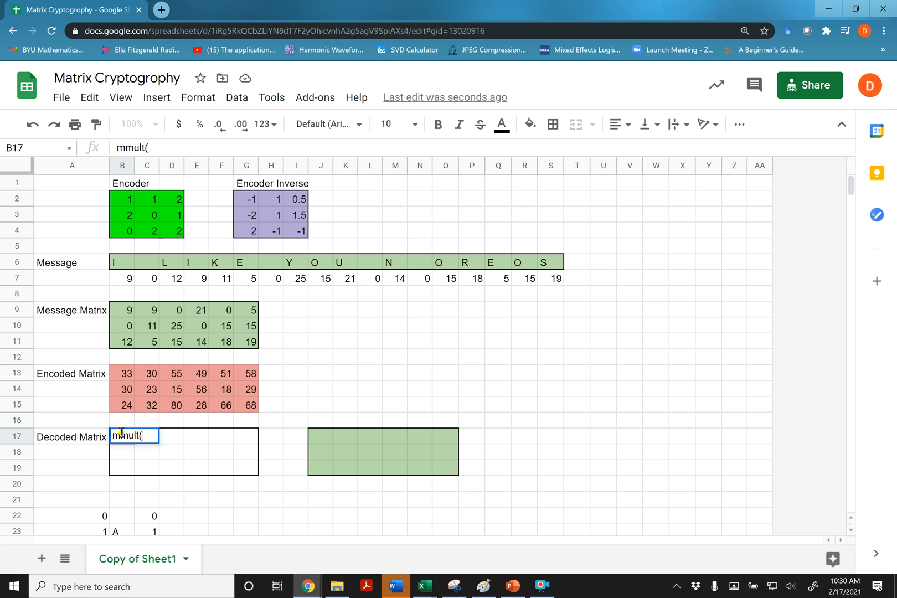
pyautogui.press('BackSpace')
pyautogui.press('BackSpace')
pyautogui.press('BackSpace')
pyautogui.write('=mmult(')
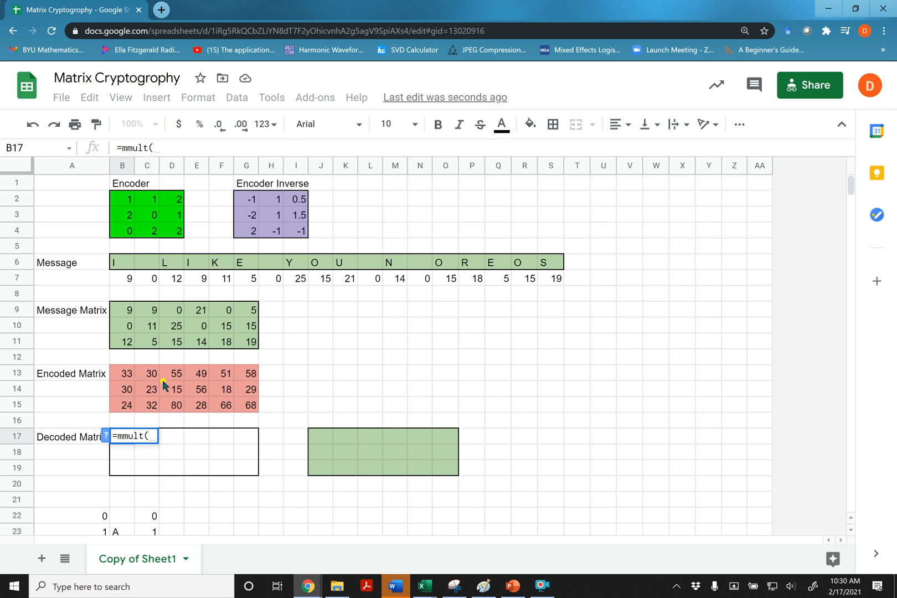
pyautogui.moveTo(251, 201); pyautogui.dragTo(293, 233)
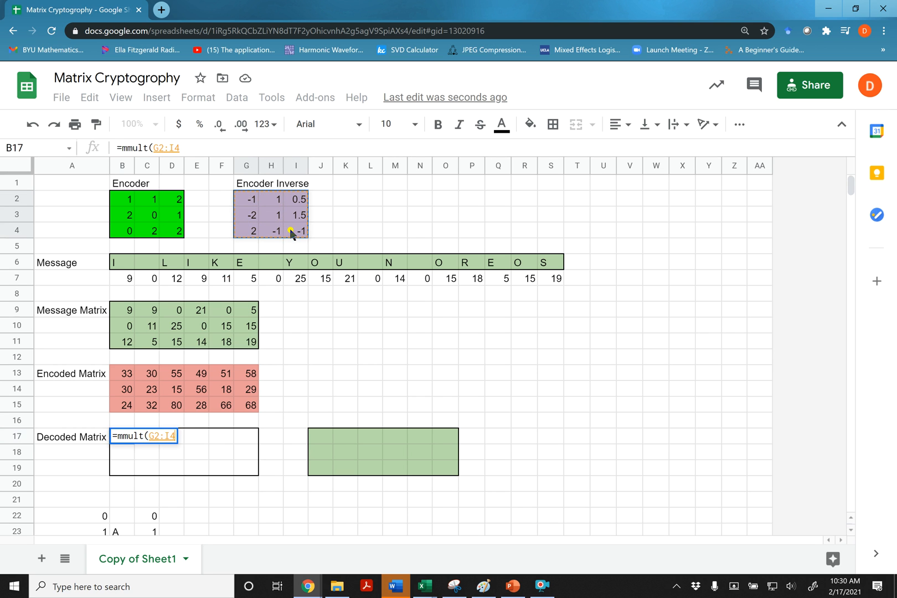
pyautogui.write(',')
pyautogui.click(124, 375)
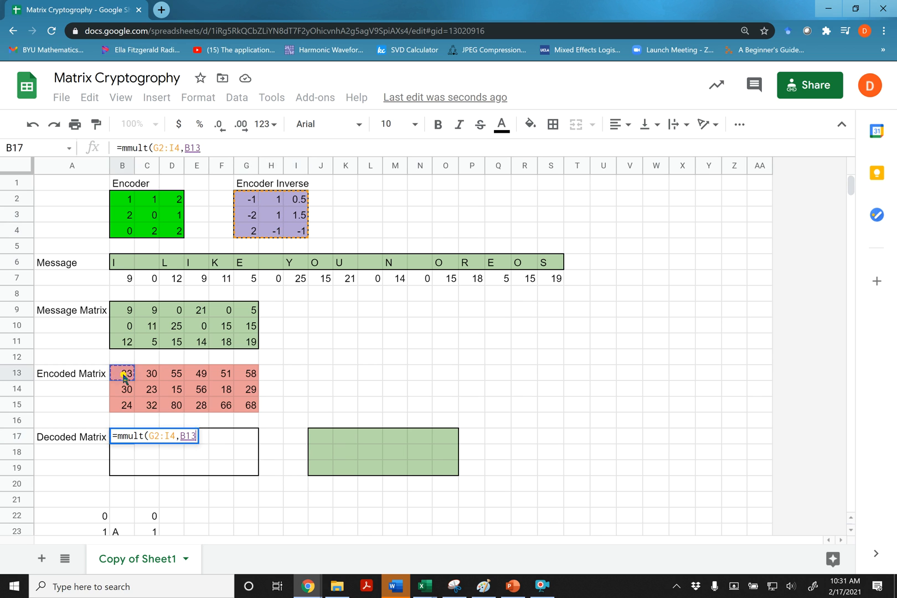
pyautogui.moveTo(123, 376)
pyautogui.mouseDown()
pyautogui.moveTo(212, 410)
pyautogui.moveTo(244, 412)
pyautogui.mouseUp()
pyautogui.write(':G15)')
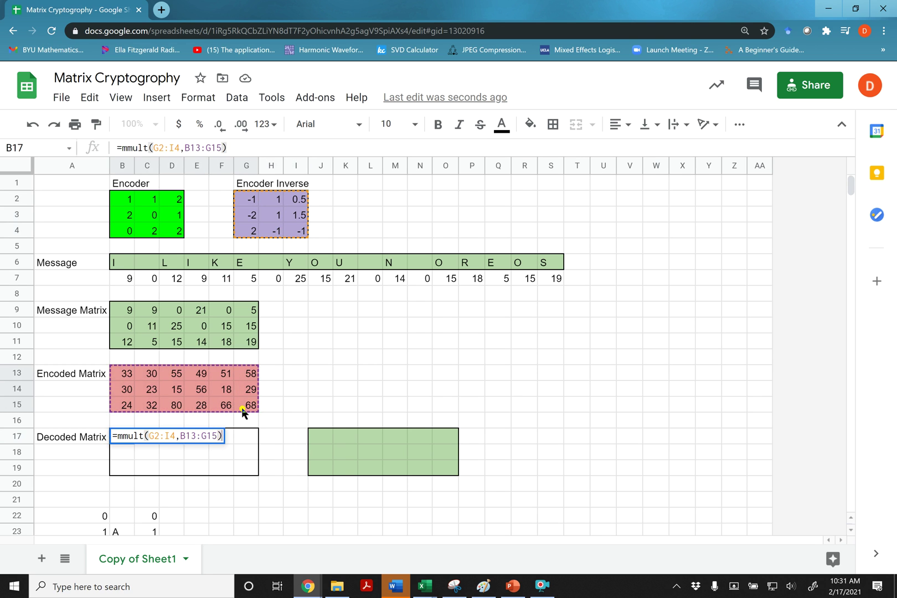
pyautogui.press('Return')
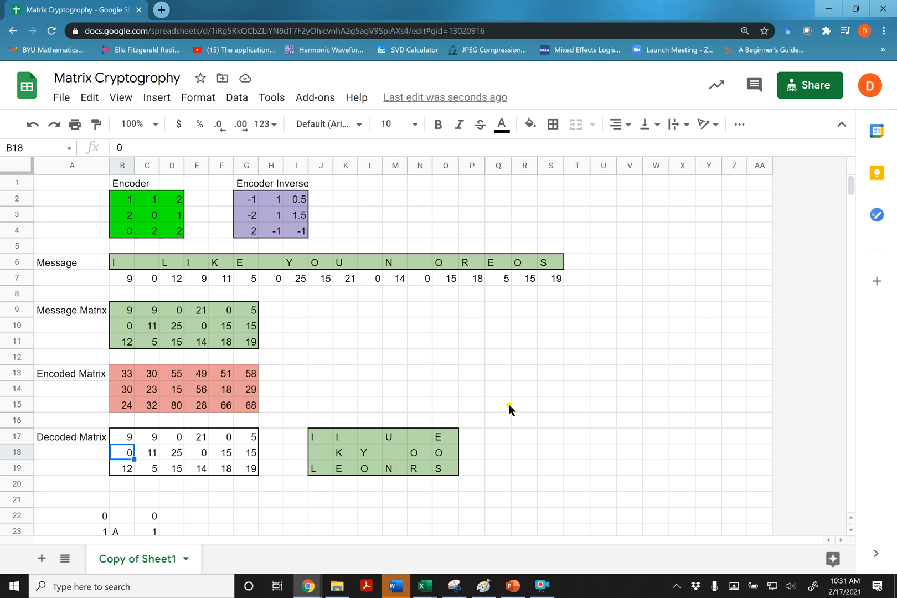
pyautogui.scroll(-2, 509, 405)
pyautogui.scroll(2, 510, 404)
# - Highlight the O, R, E codes and the encoder matrix to compare their shapes
pyautogui.moveTo(443, 264); pyautogui.dragTo(489, 278)
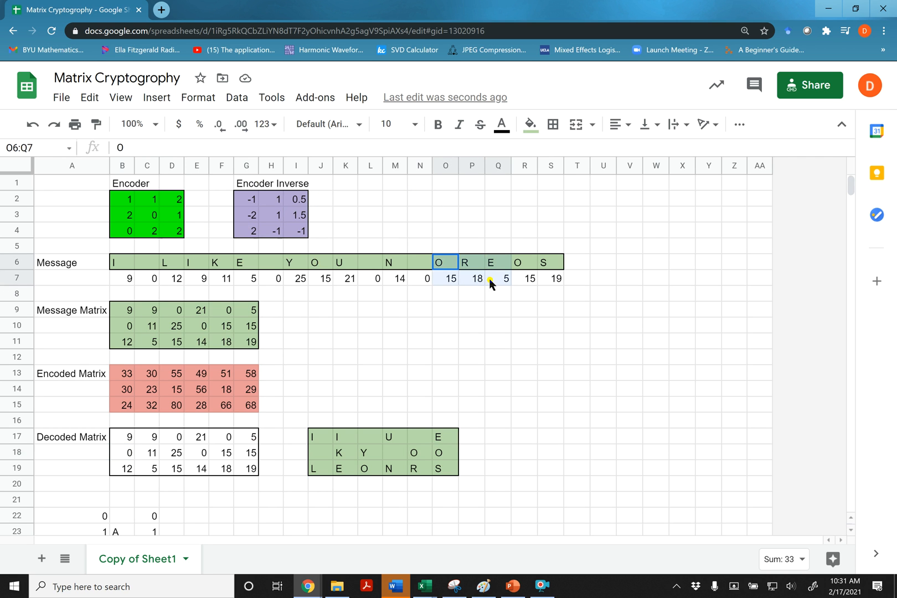
pyautogui.click(452, 280)
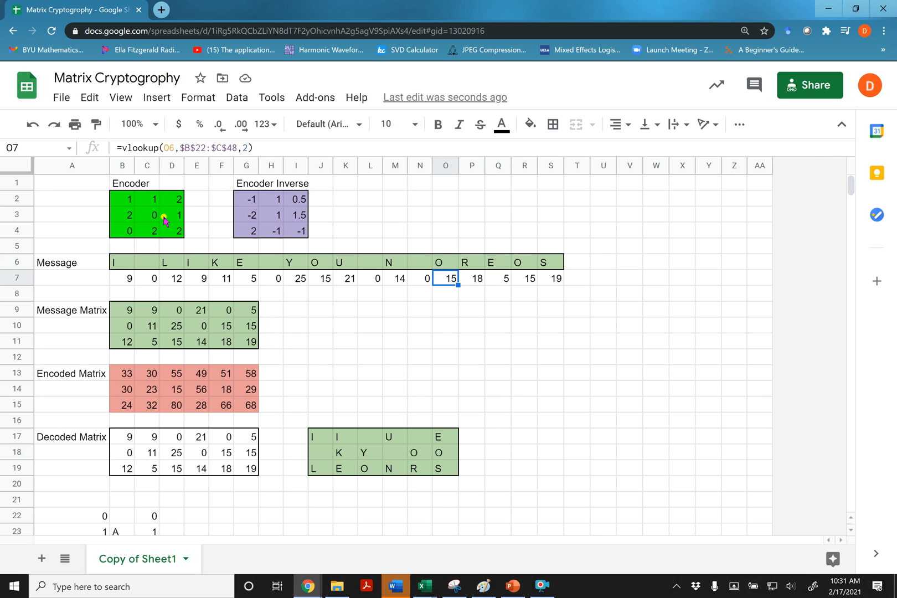
pyautogui.moveTo(122, 199); pyautogui.dragTo(175, 231)
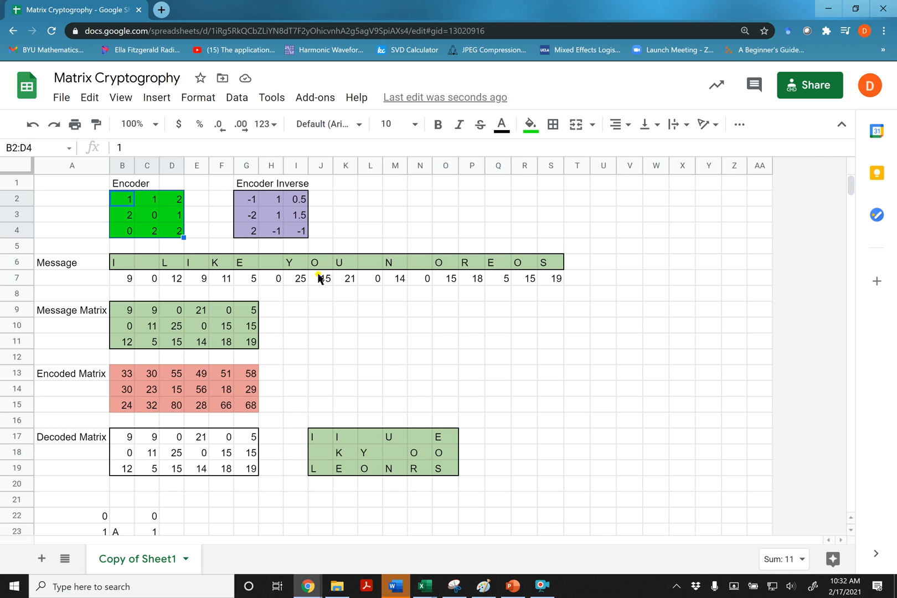
pyautogui.moveTo(448, 278); pyautogui.dragTo(500, 281)
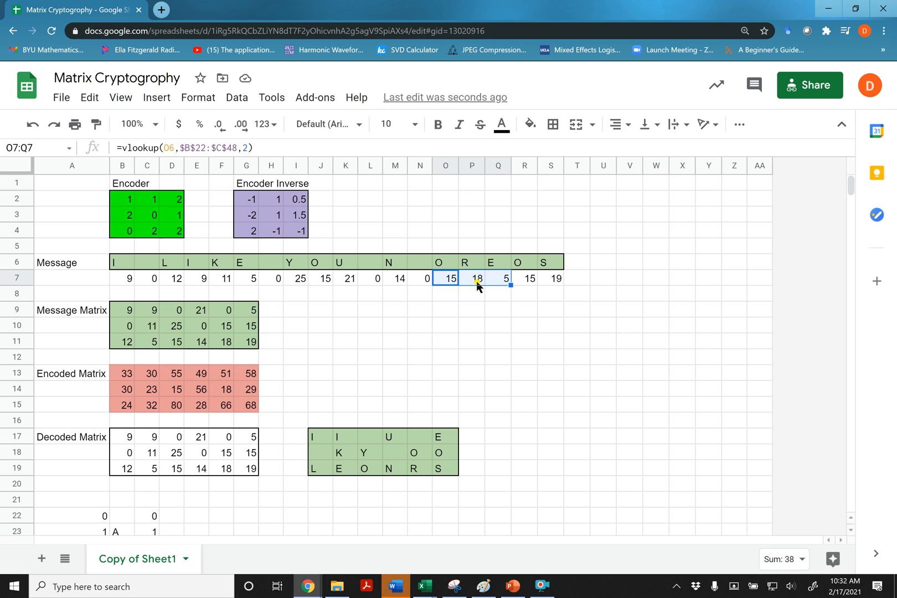
# - Enter =MMULT(B2:D4, O7:Q7) in O2, which returns a #VALUE! size error
pyautogui.click(443, 204)
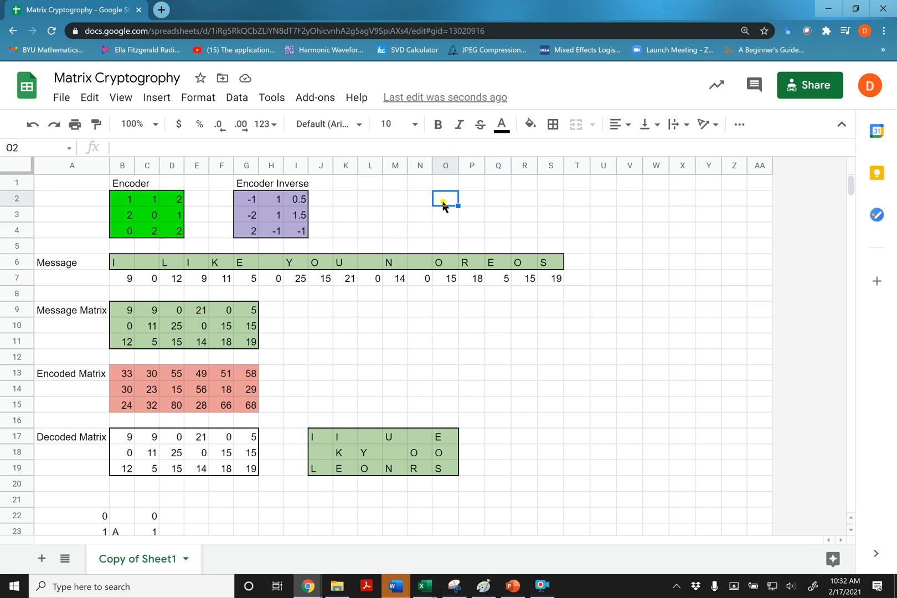
pyautogui.write('=mmult9')
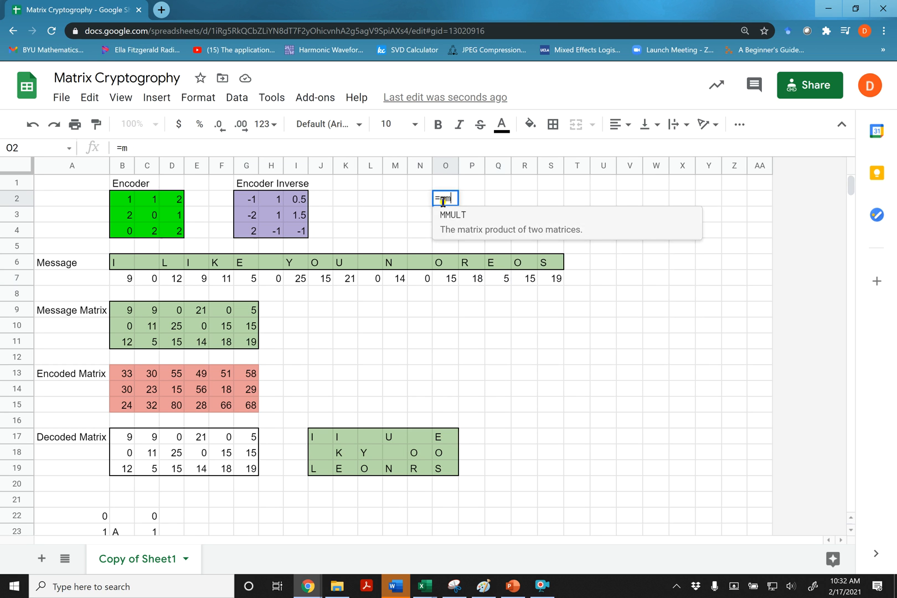
pyautogui.press('BackSpace')
pyautogui.write('(')
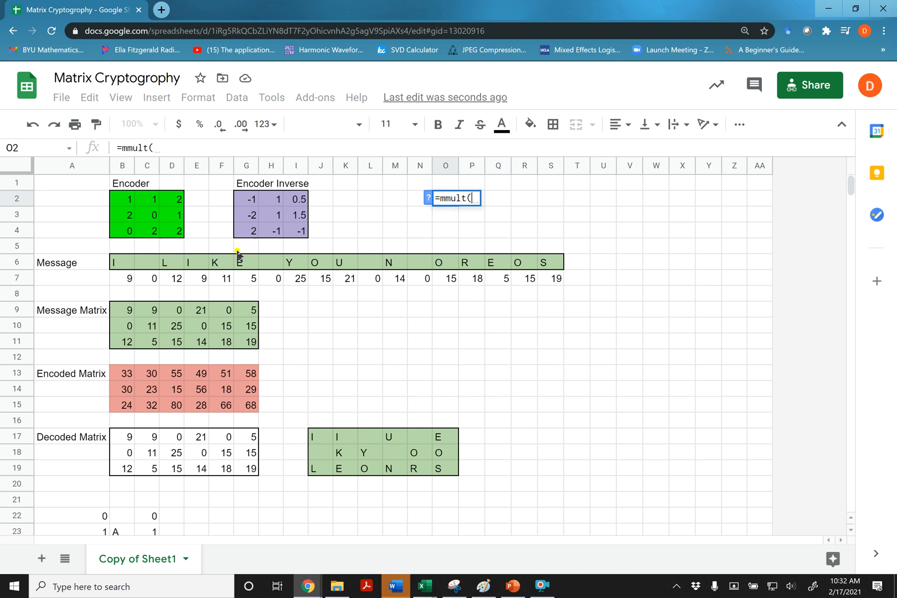
pyautogui.moveTo(124, 203); pyautogui.dragTo(172, 233)
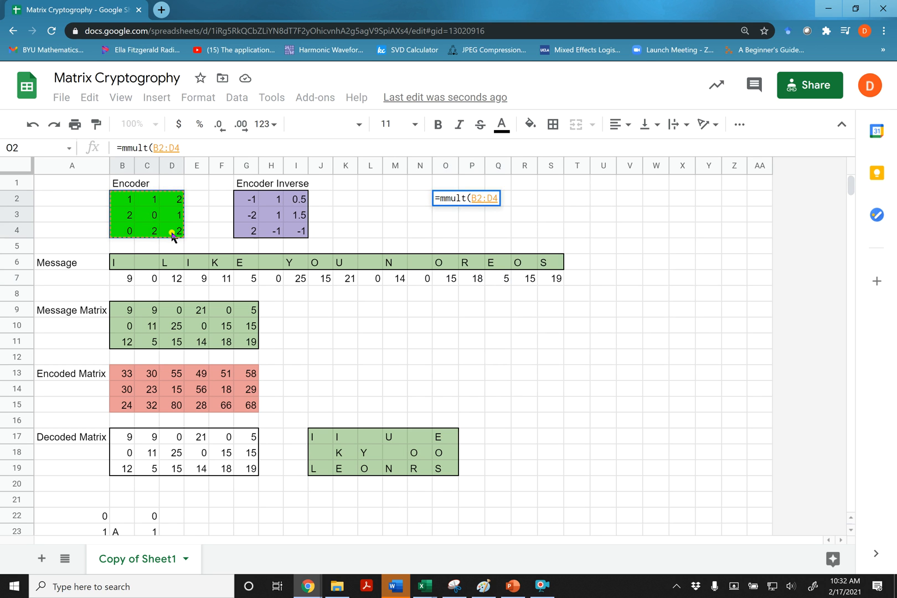
pyautogui.write(',')
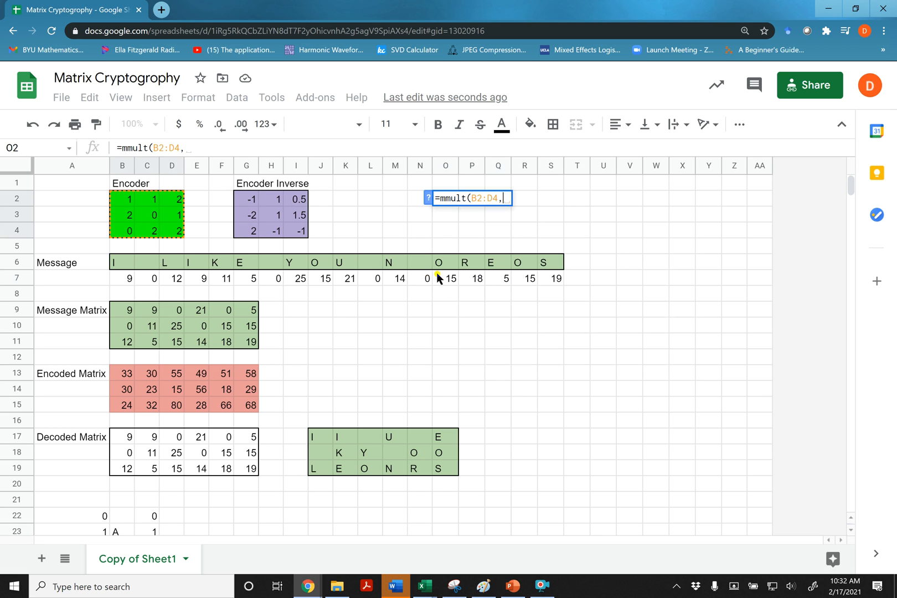
pyautogui.moveTo(452, 280); pyautogui.dragTo(491, 284)
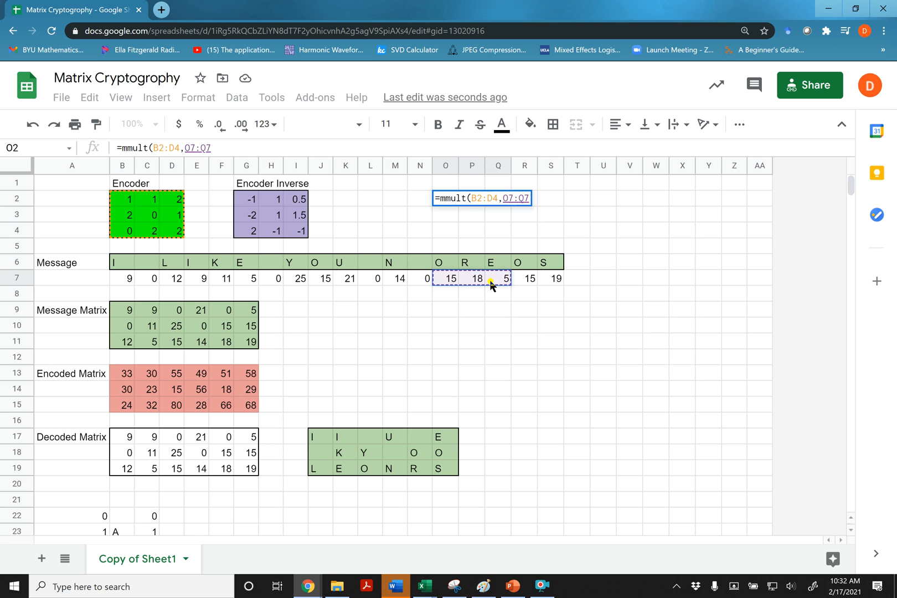
pyautogui.press('Return')
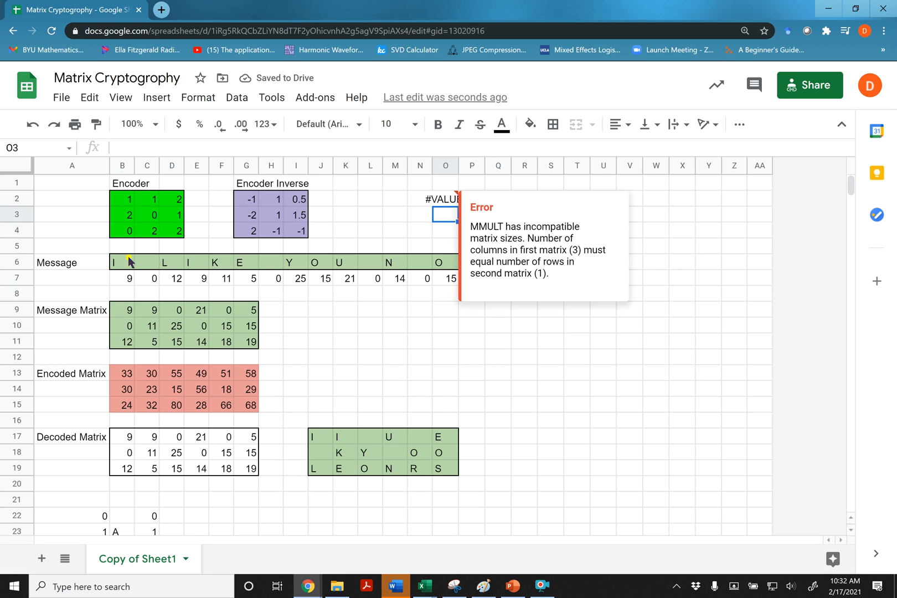
pyautogui.moveTo(443, 199)
pyautogui.click(446, 202)
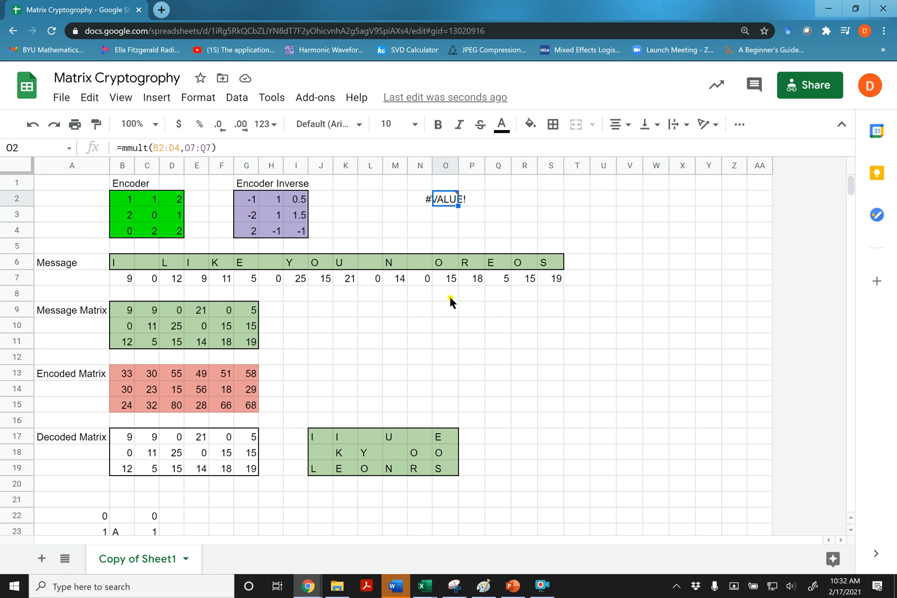
# - Copy the codes 15, 18, 5 from O7:Q7 and paste them at U2
pyautogui.click(449, 214)
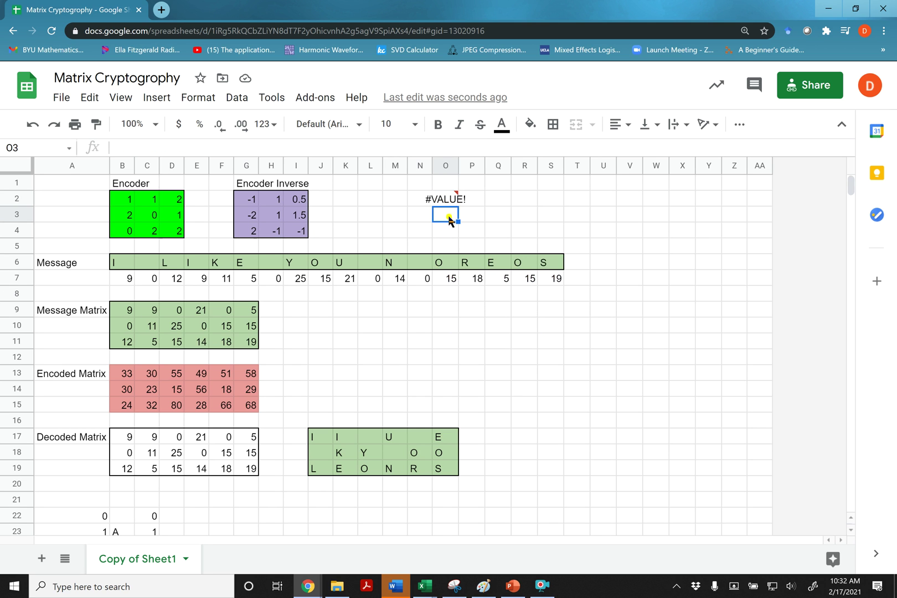
pyautogui.moveTo(446, 278); pyautogui.dragTo(495, 280)
pyautogui.rightClick(463, 283)
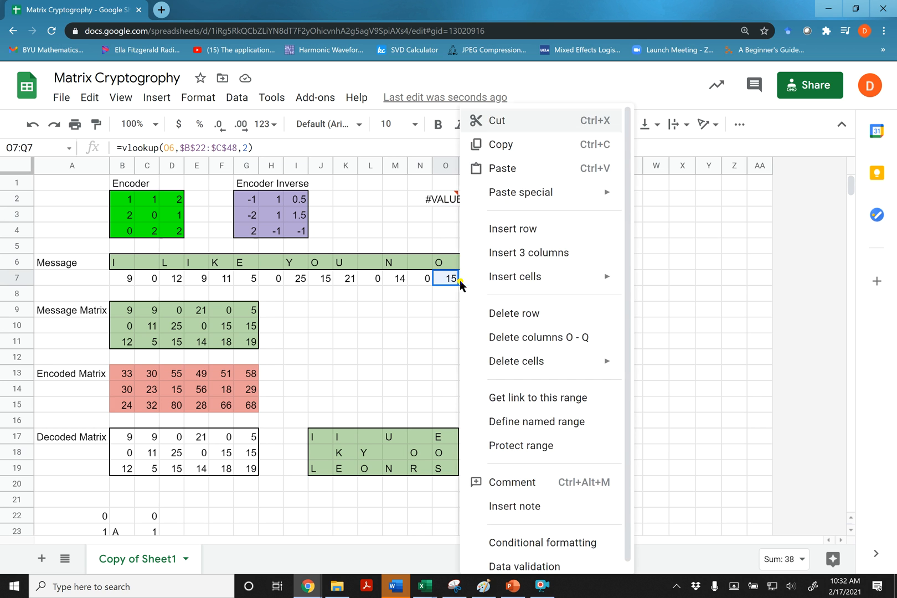
pyautogui.click(512, 144)
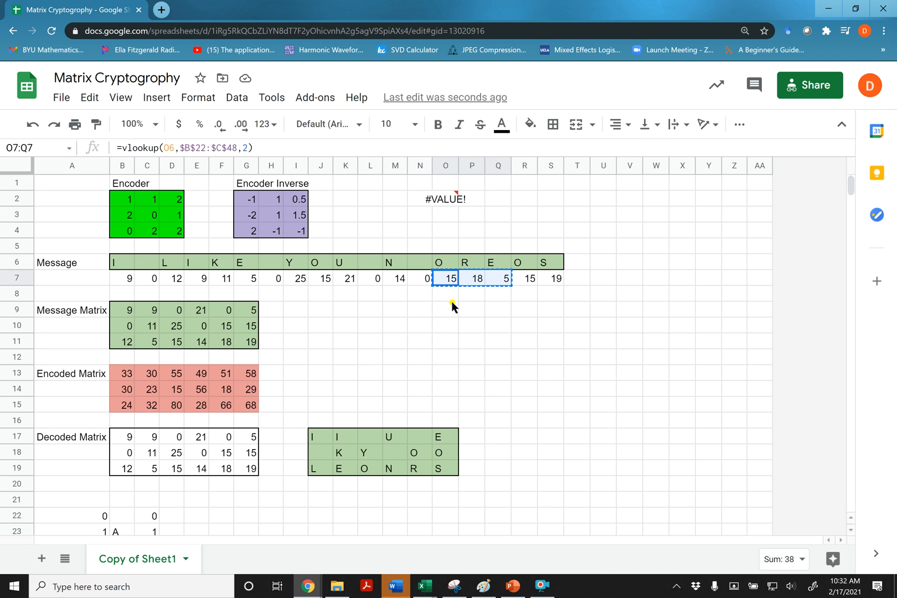
pyautogui.click(605, 201)
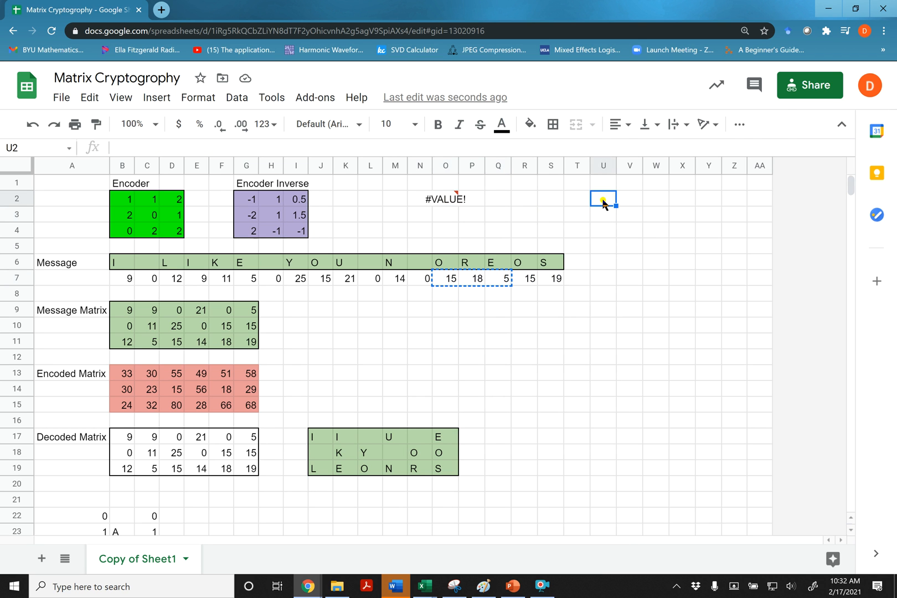
pyautogui.rightClick(604, 202)
pyautogui.moveTo(665, 192)
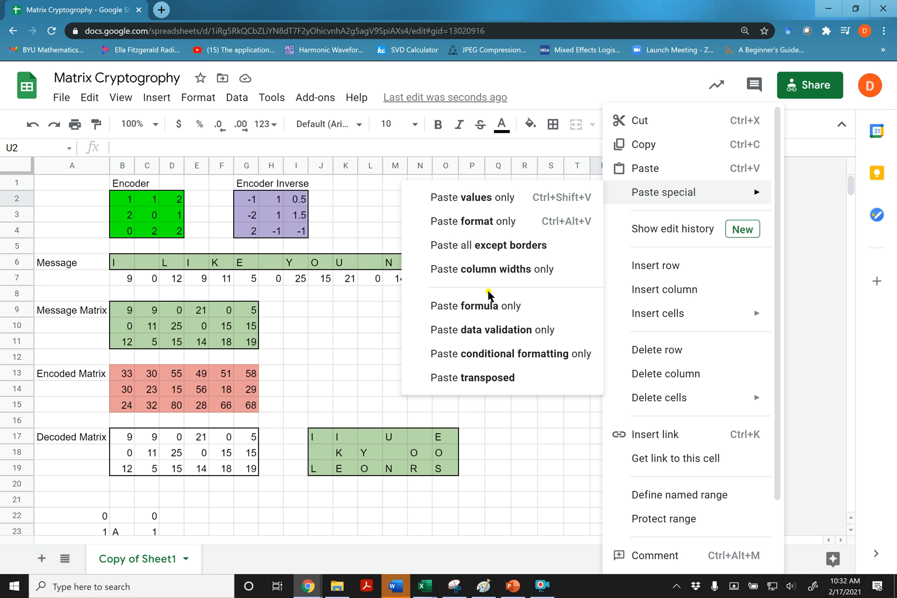
pyautogui.click(501, 378)
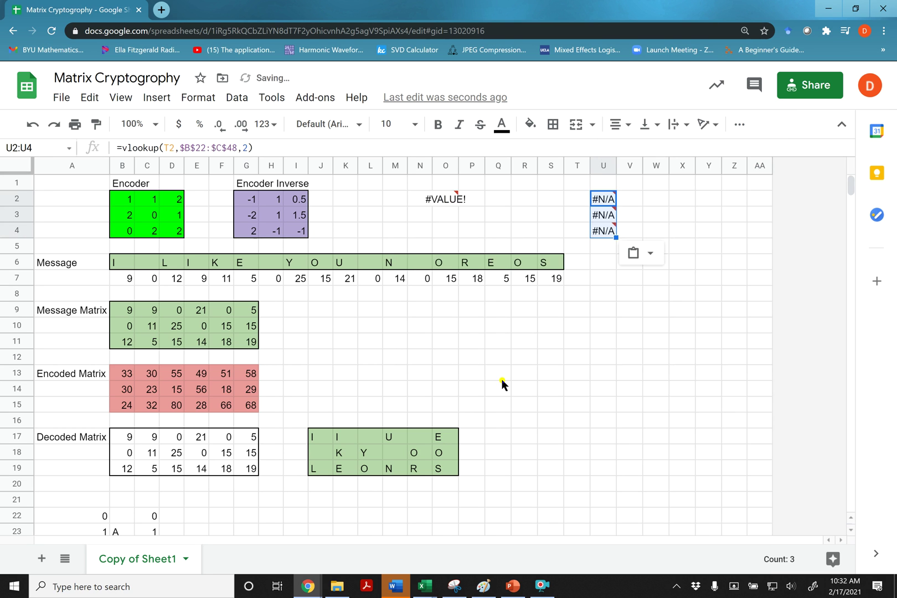
# - Paste values only at U2, then paste the row U2:W2 transposed onto itself, producing #N/A errors
pyautogui.click(604, 202)
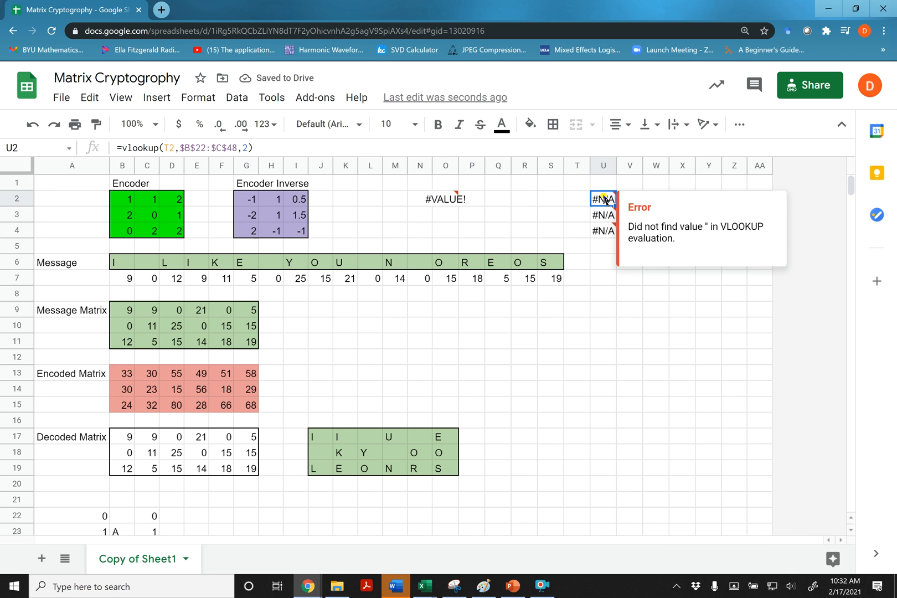
pyautogui.rightClick(604, 201)
pyautogui.moveTo(665, 192)
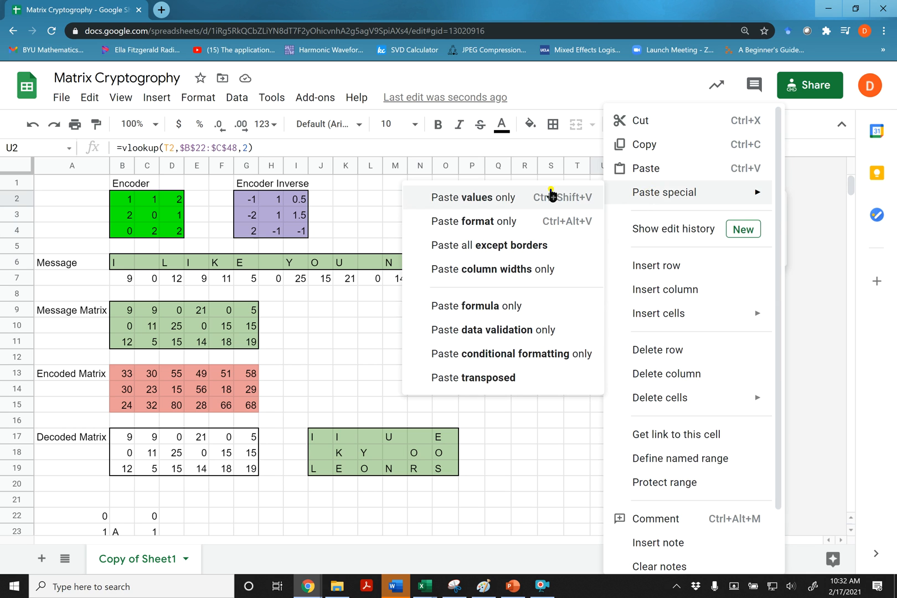
pyautogui.click(524, 203)
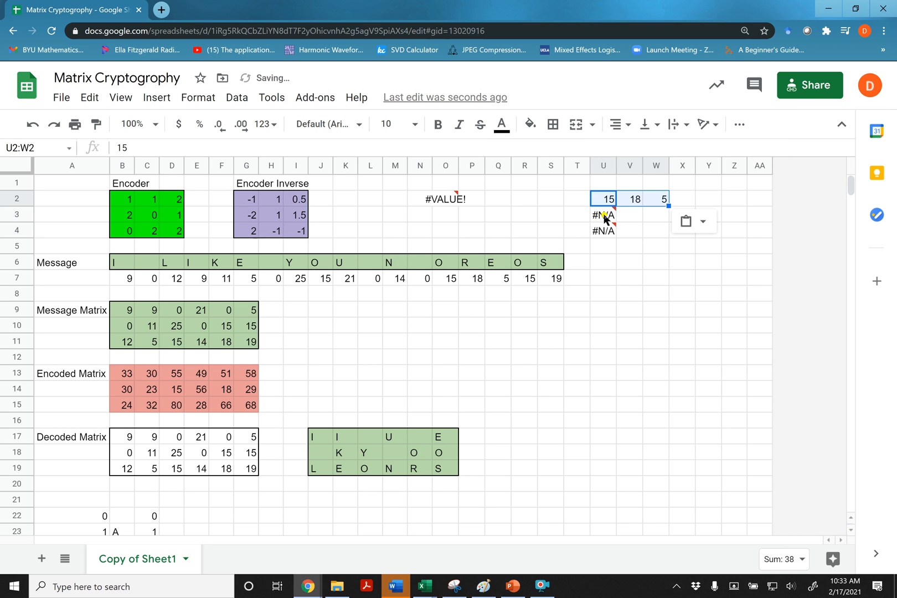
pyautogui.click(606, 203)
pyautogui.moveTo(604, 201); pyautogui.dragTo(664, 200)
pyautogui.rightClick(664, 200)
pyautogui.moveTo(719, 192)
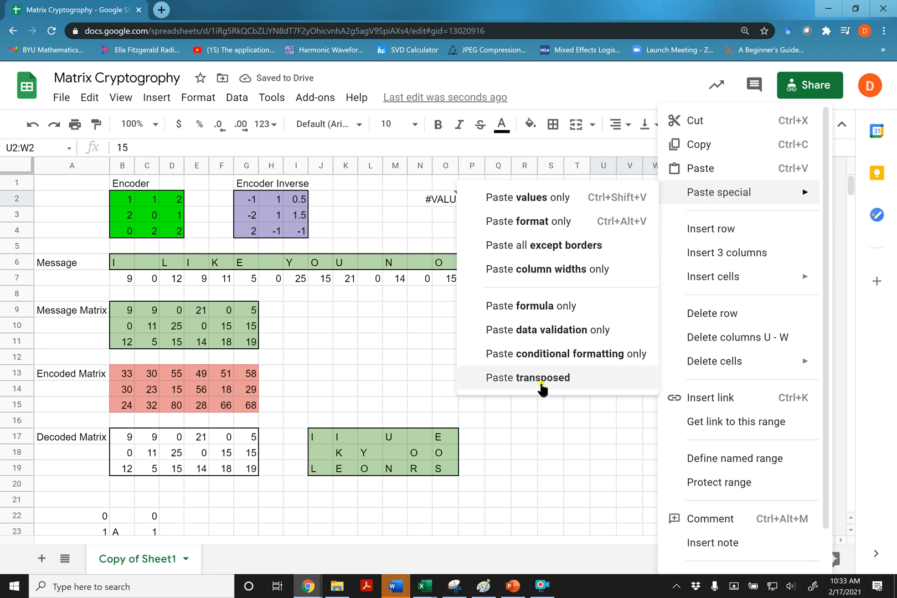
pyautogui.click(540, 382)
# - Delete the block of #N/A results in U2:W4
pyautogui.click(630, 215)
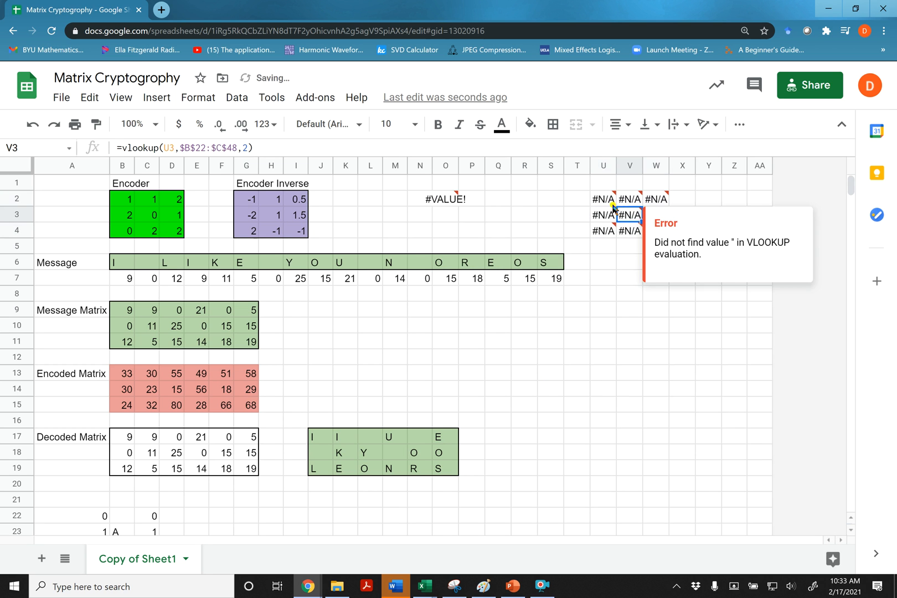
pyautogui.moveTo(604, 201); pyautogui.dragTo(652, 232)
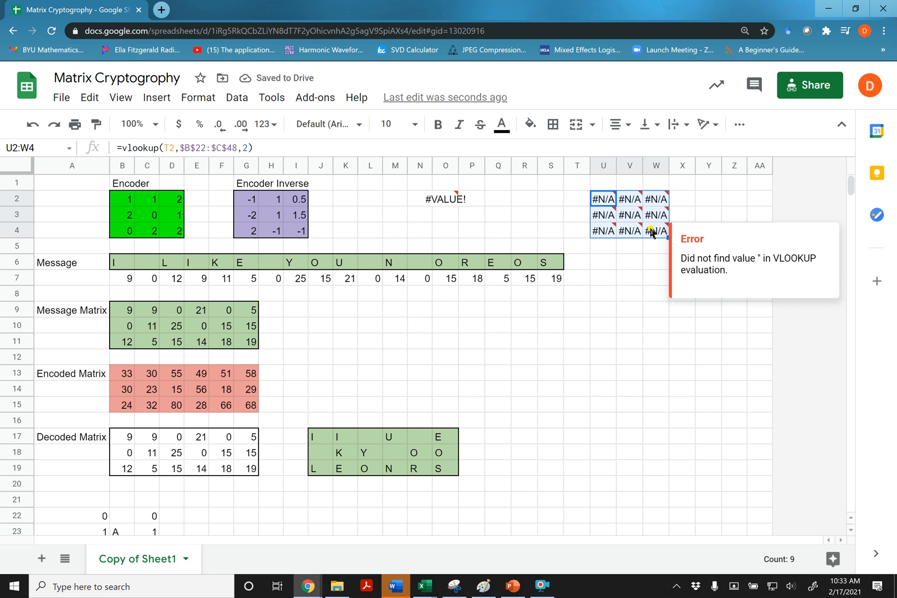
pyautogui.press('Delete')
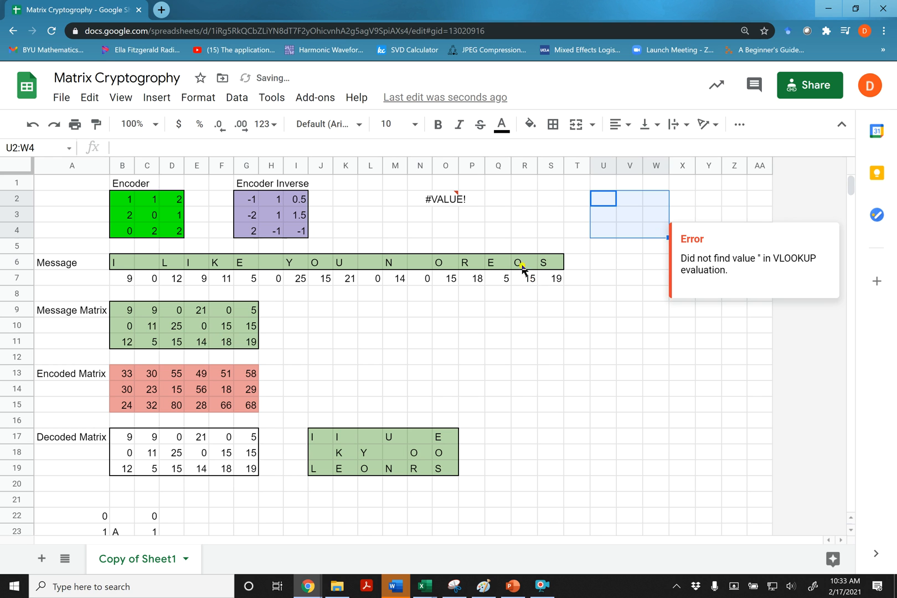
# - Copy the codes 15, 18, 5 from O7:Q7 and paste them transposed at U2
pyautogui.moveTo(449, 278); pyautogui.dragTo(494, 277)
pyautogui.rightClick(493, 278)
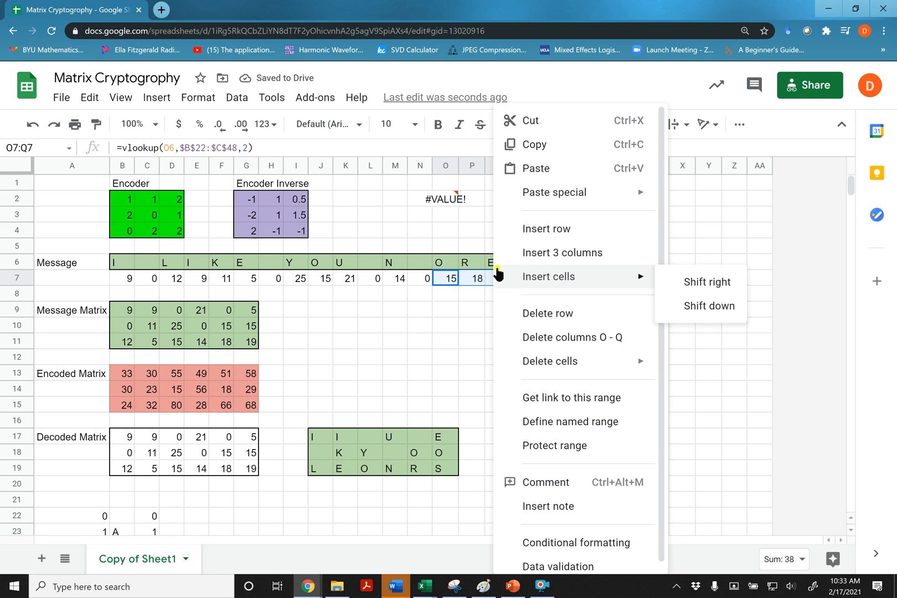
pyautogui.click(541, 146)
pyautogui.click(603, 199)
pyautogui.rightClick(603, 199)
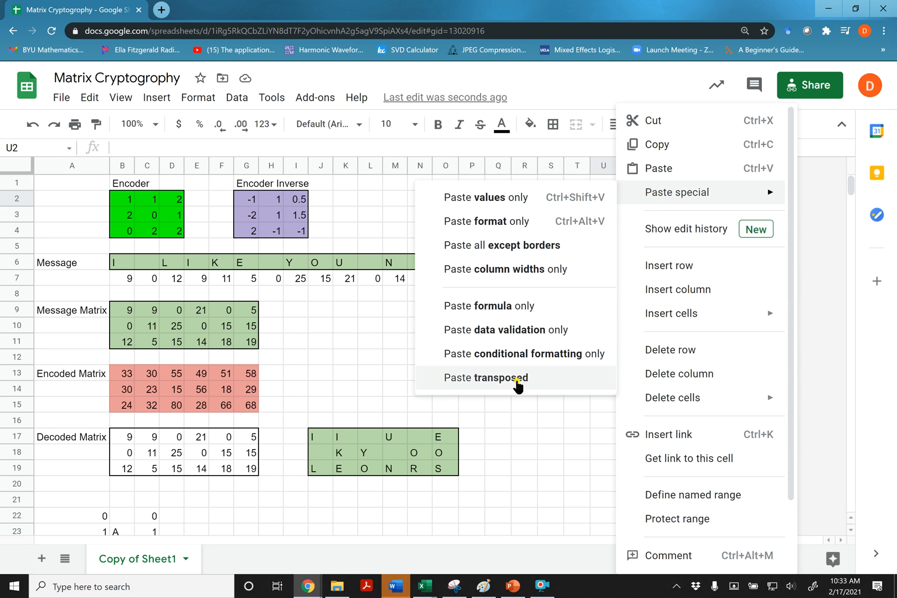
pyautogui.click(498, 198)
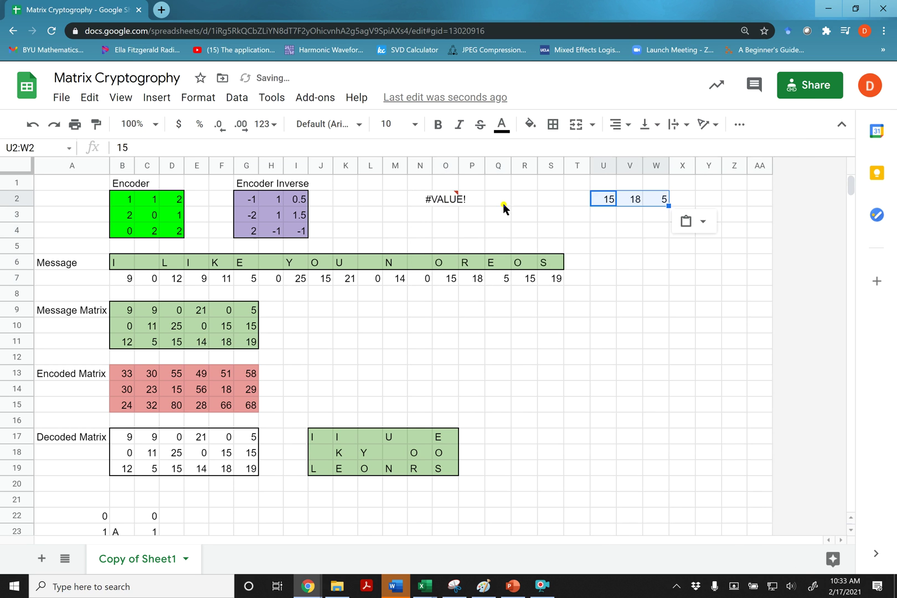
# - Copy U2:W2, paste it transposed as a column in U3:U5, and delete the leftover row U2:W2
pyautogui.click(603, 215)
pyautogui.moveTo(605, 199); pyautogui.dragTo(666, 199)
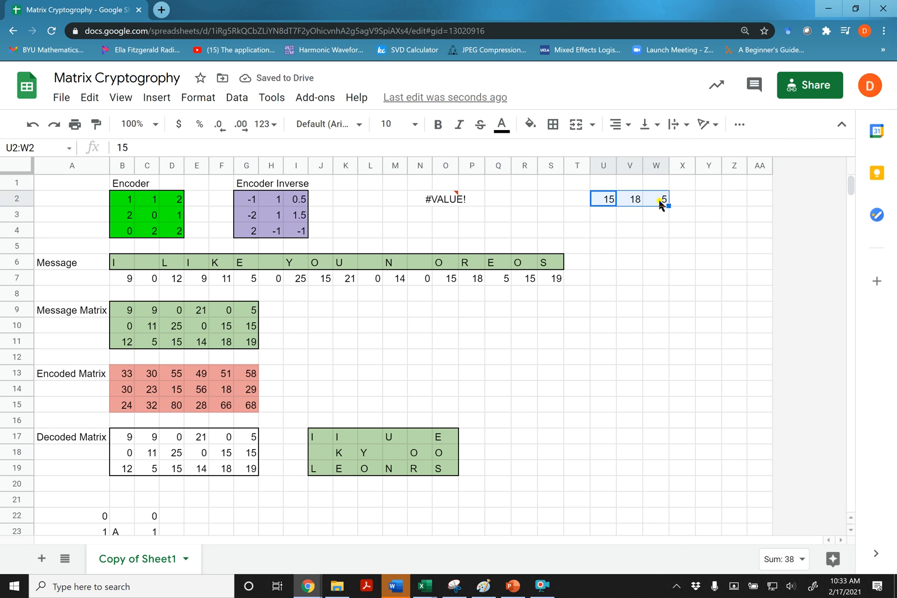
pyautogui.rightClick(666, 199)
pyautogui.click(704, 145)
pyautogui.click(605, 216)
pyautogui.rightClick(605, 216)
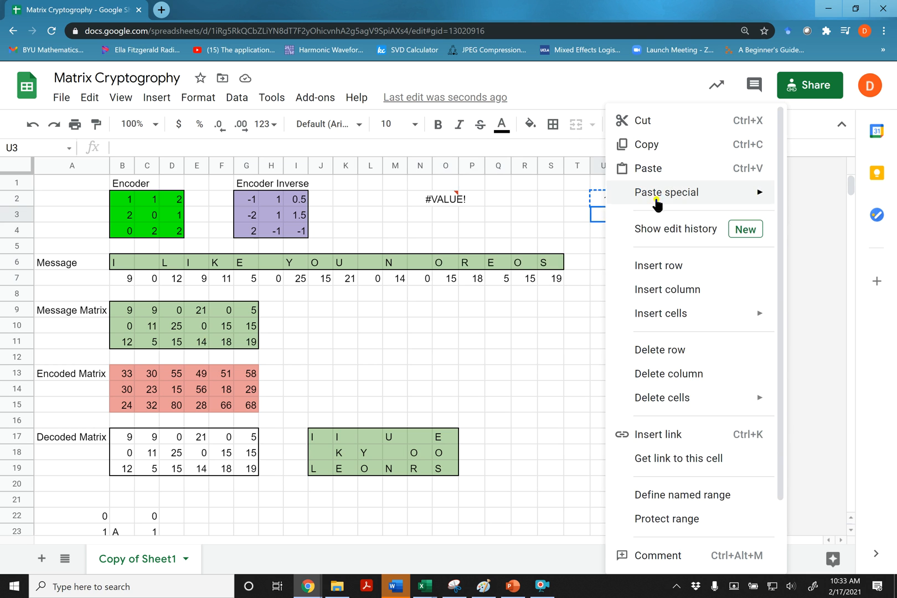
pyautogui.click(491, 378)
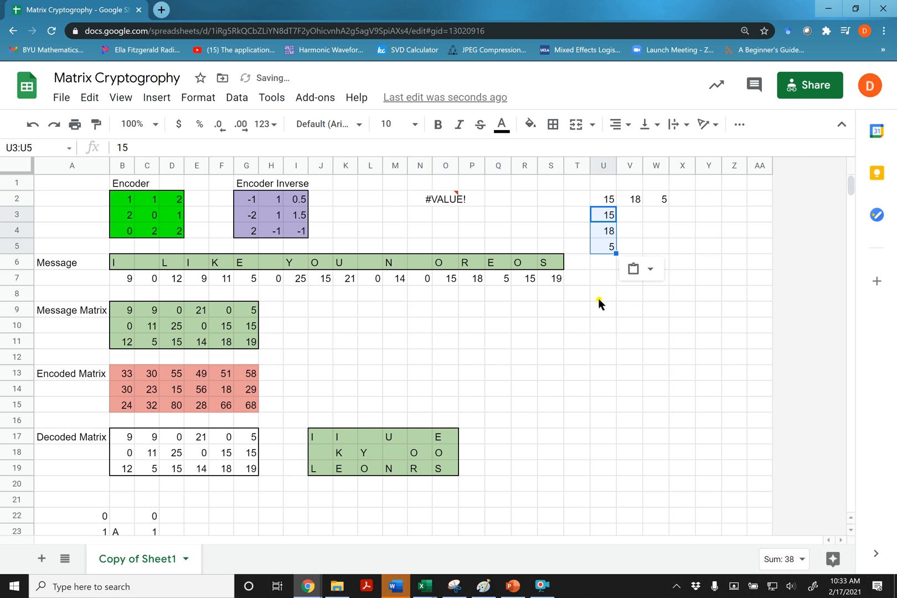
pyautogui.moveTo(606, 199); pyautogui.dragTo(659, 200)
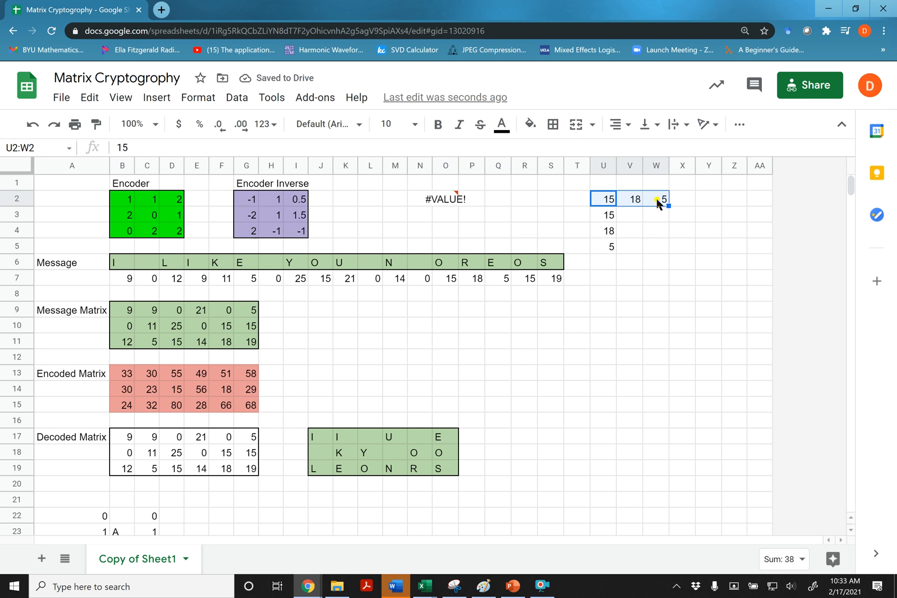
pyautogui.press('Delete')
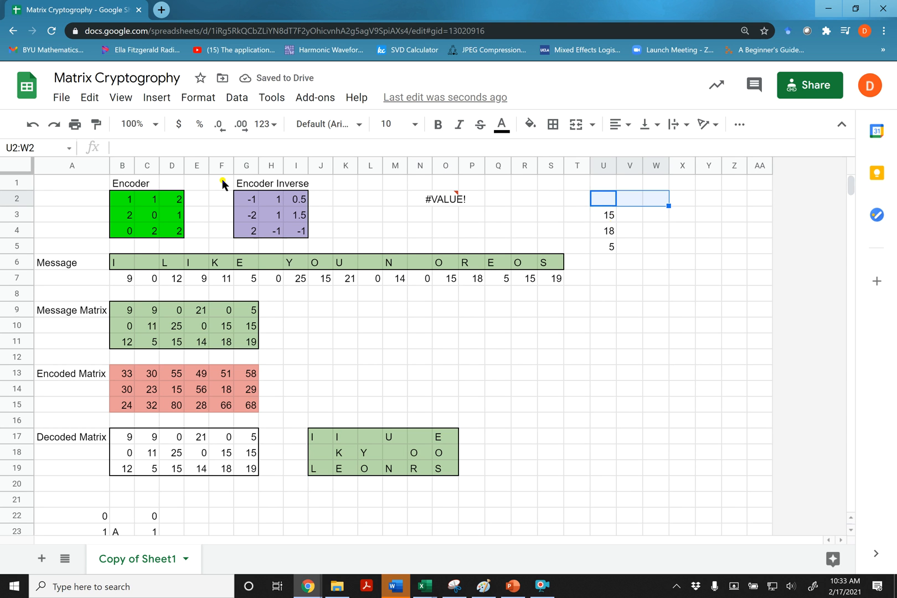
pyautogui.moveTo(444, 198)
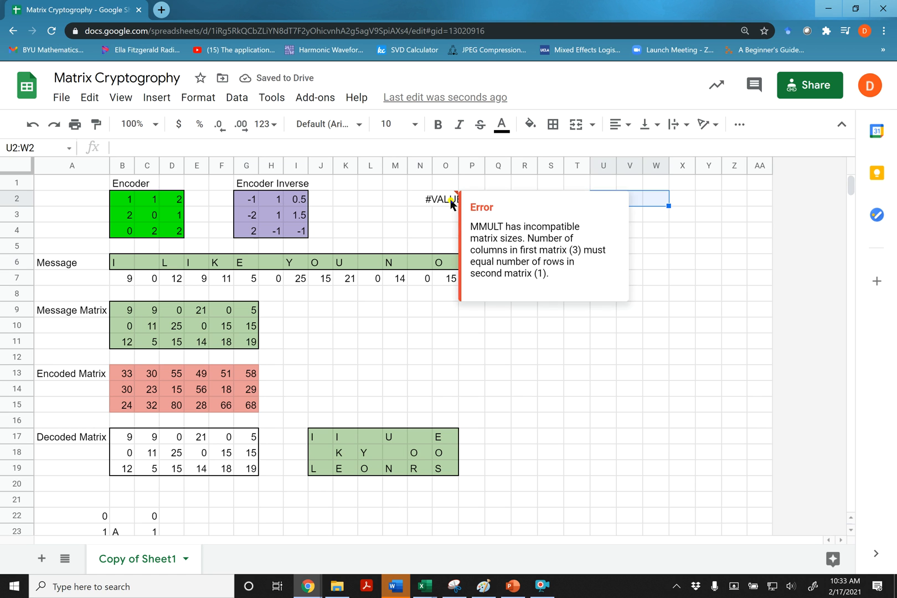
# - Rewrite O2 as =mmult(B2:D4,transpose(O7:Q7)) so O2:O4 return 43, 35, 46
pyautogui.click(446, 233)
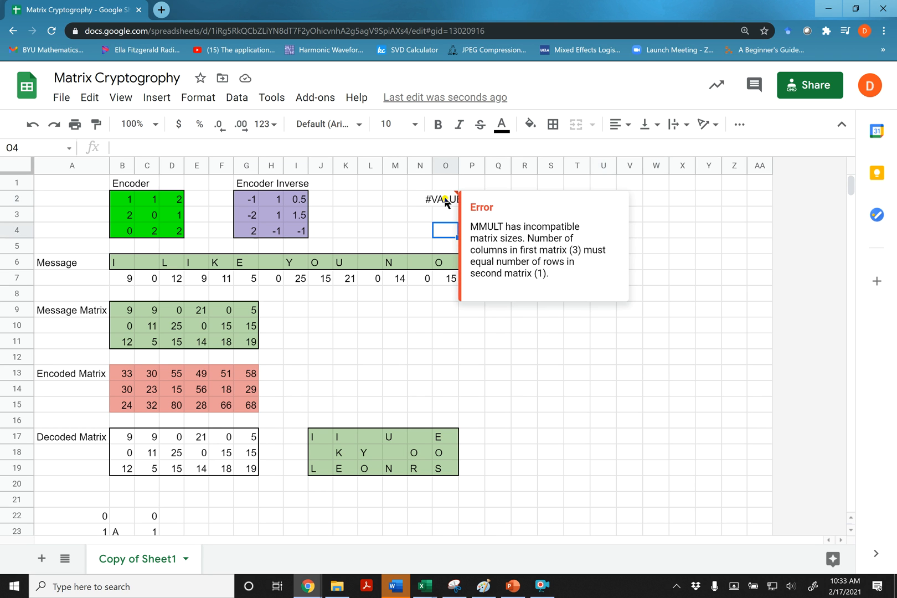
pyautogui.click(446, 217)
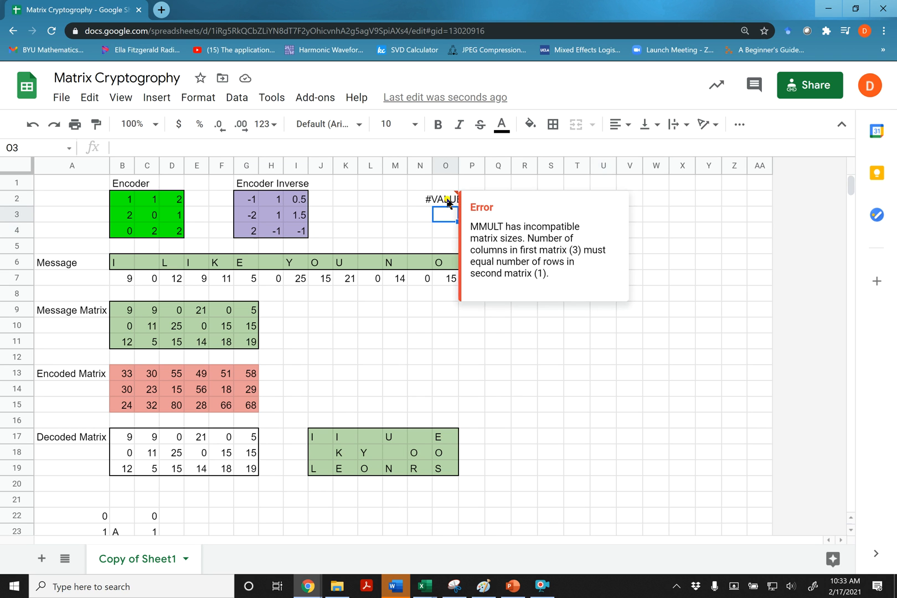
pyautogui.doubleClick(446, 199)
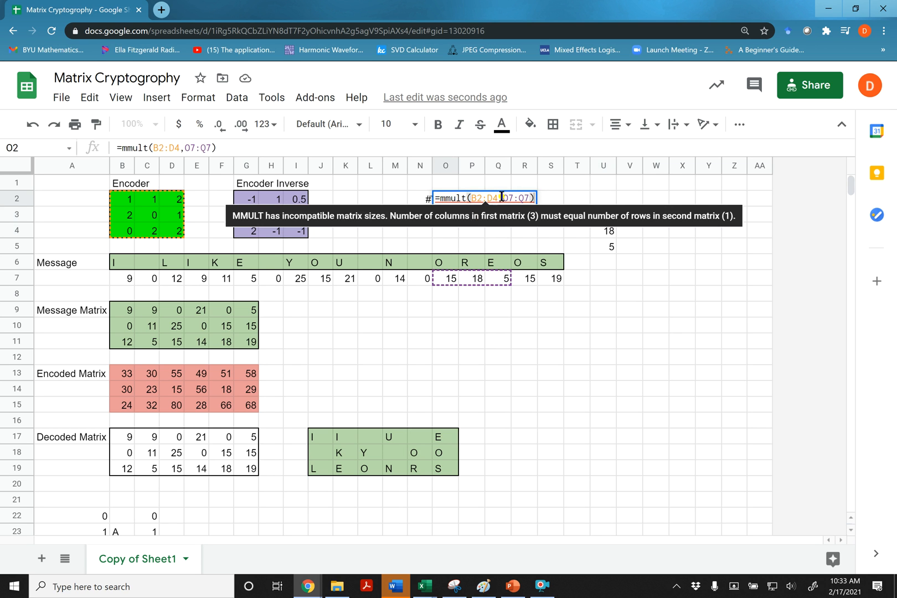
pyautogui.click(500, 198)
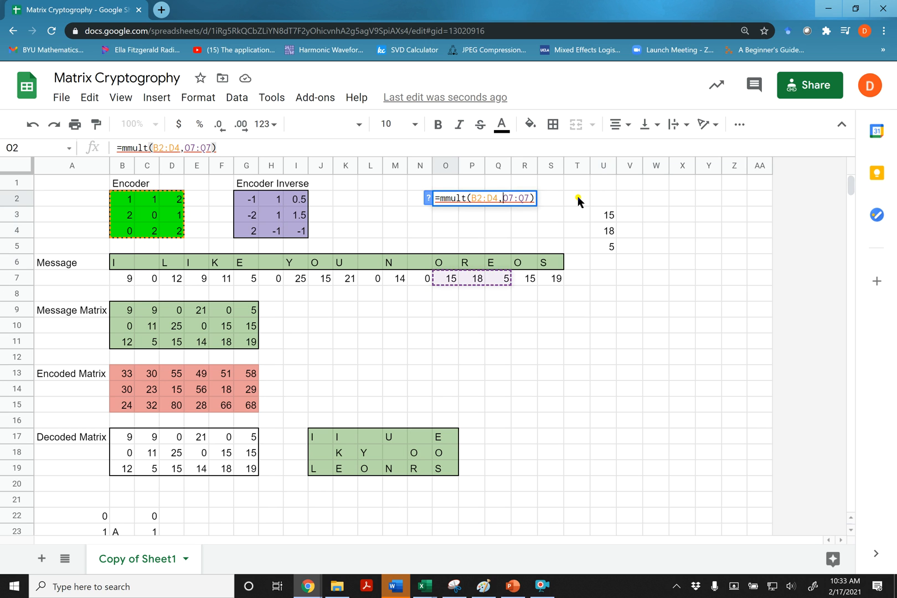
pyautogui.write('transpo')
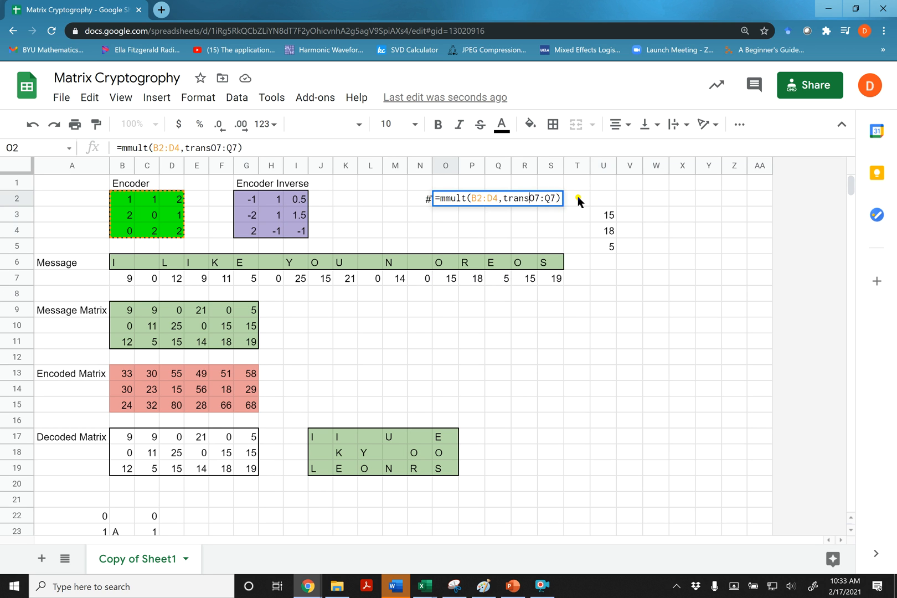
pyautogui.write('se(O7:Q7')
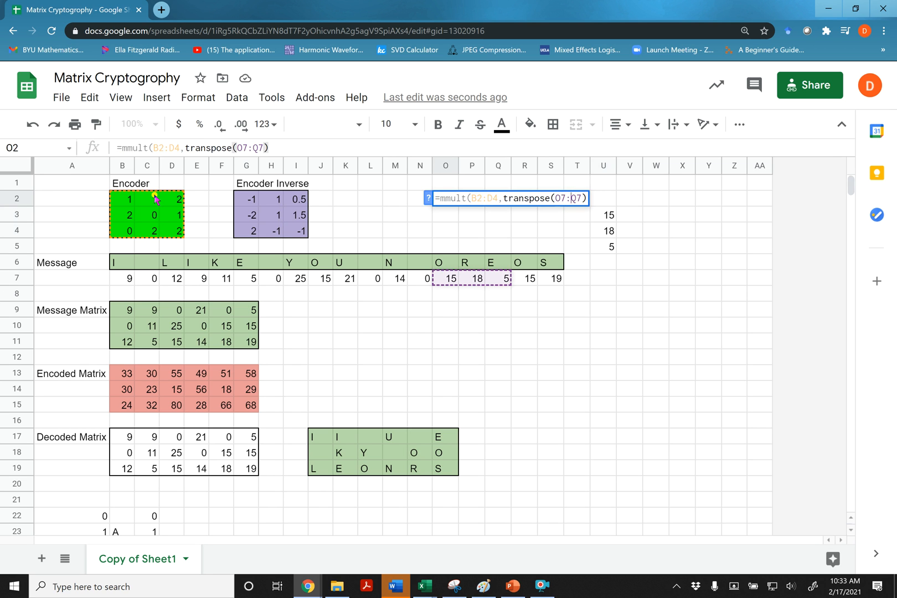
pyautogui.write(')')
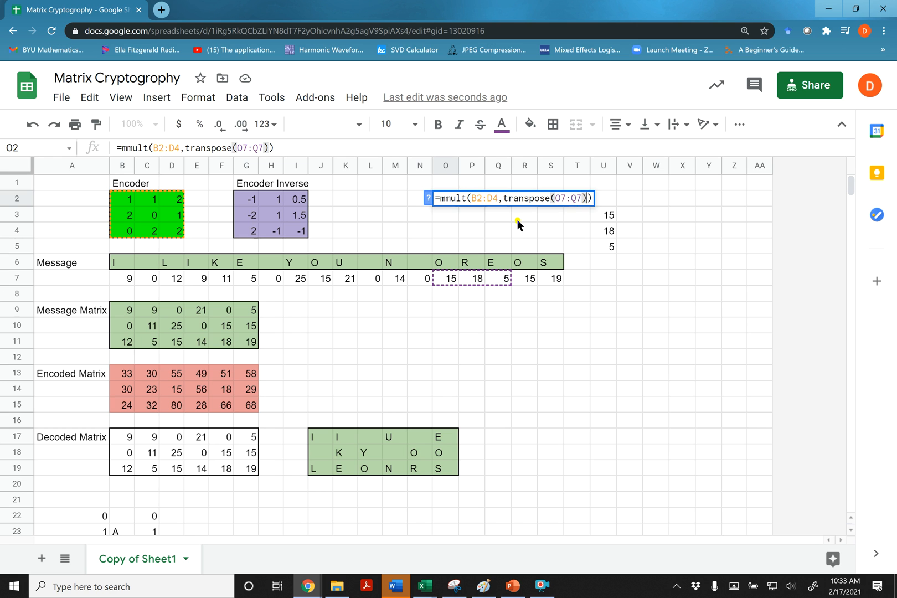
pyautogui.press('Return')
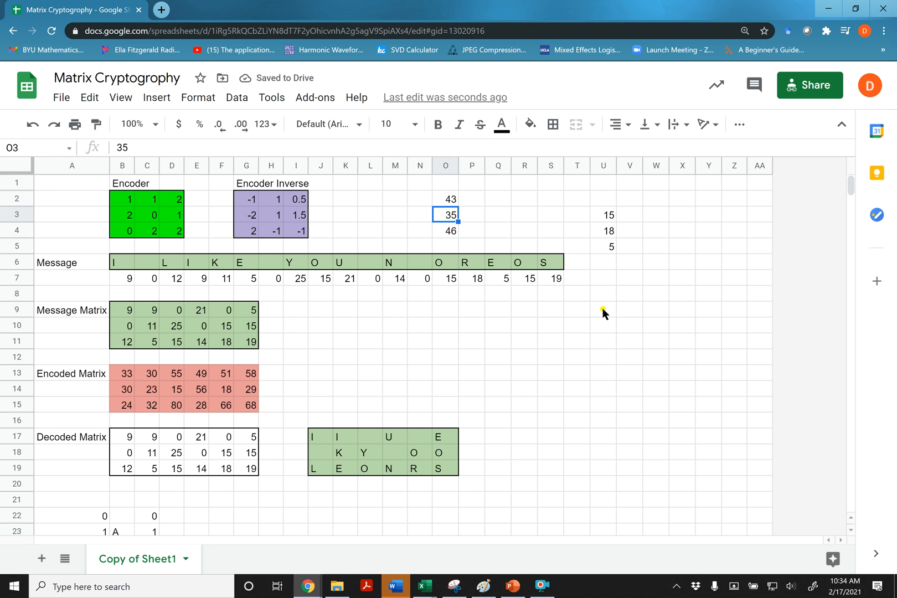
pyautogui.moveTo(452, 280); pyautogui.dragTo(497, 284)
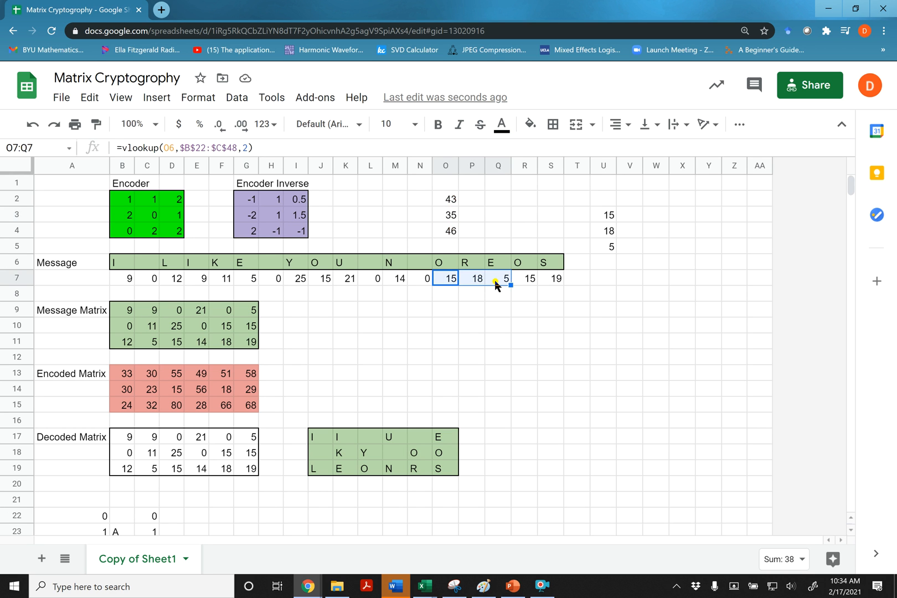